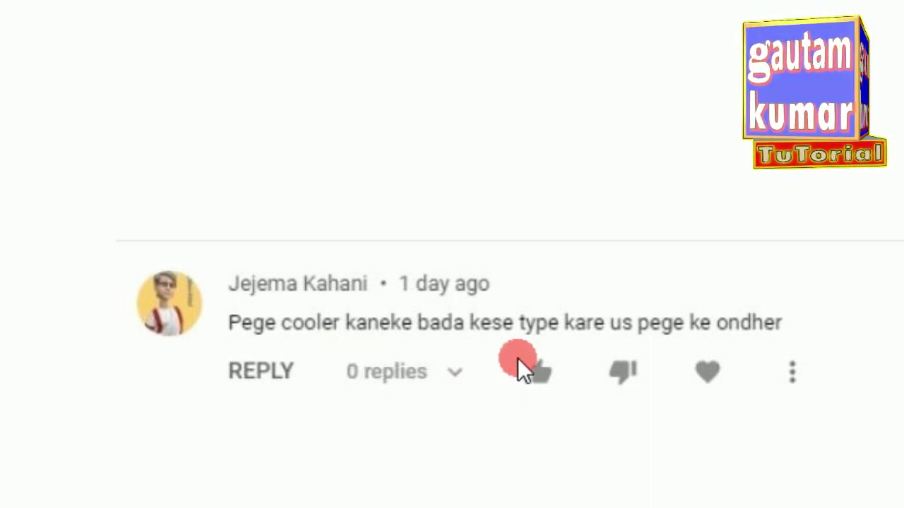
Draw a rectangle covering the whole area inside the page margins and fill it with Red.
left_click(305, 482)
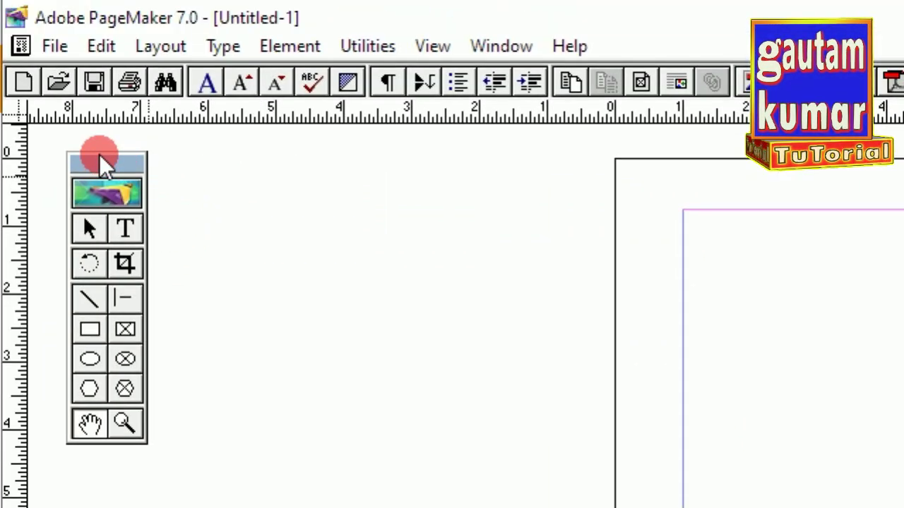
left_click(89, 330)
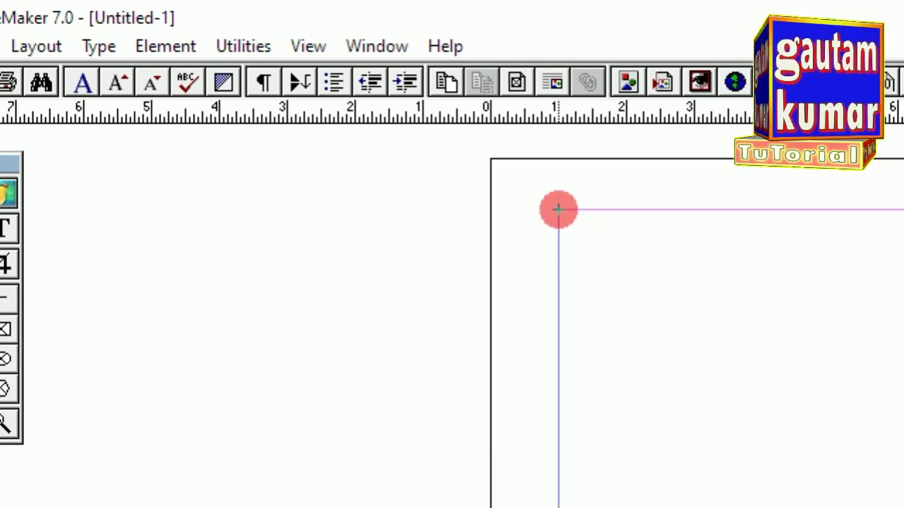
left_click_drag(558, 214, 676, 423)
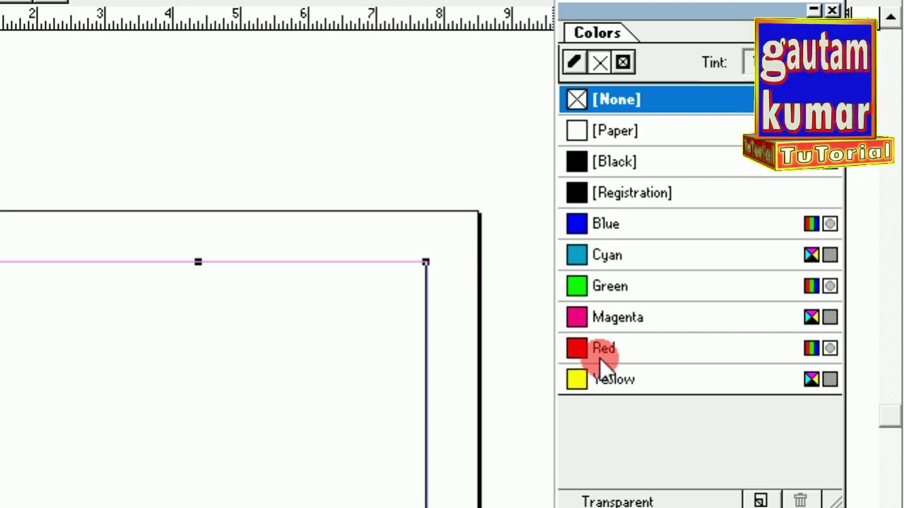
left_click(579, 348)
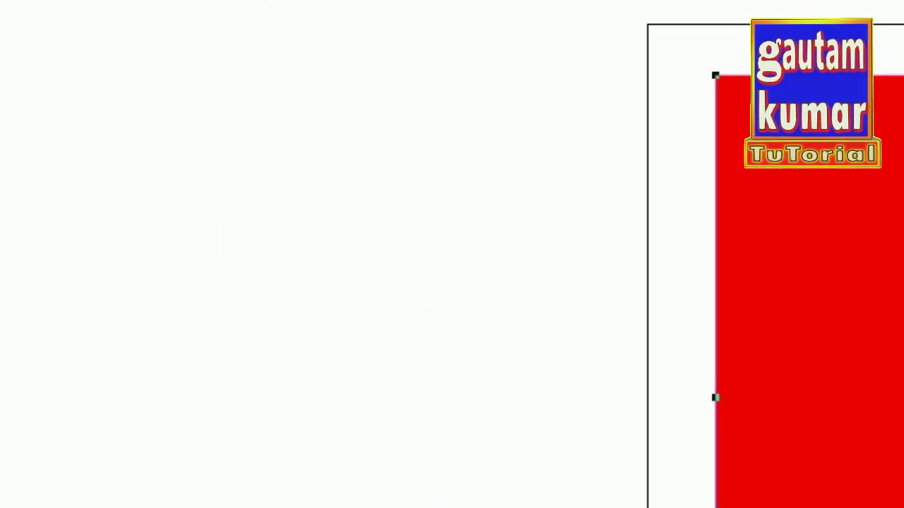
Draw a text box on the upper part of the red rectangle, change the font size and enter the full name.
left_click(95, 154)
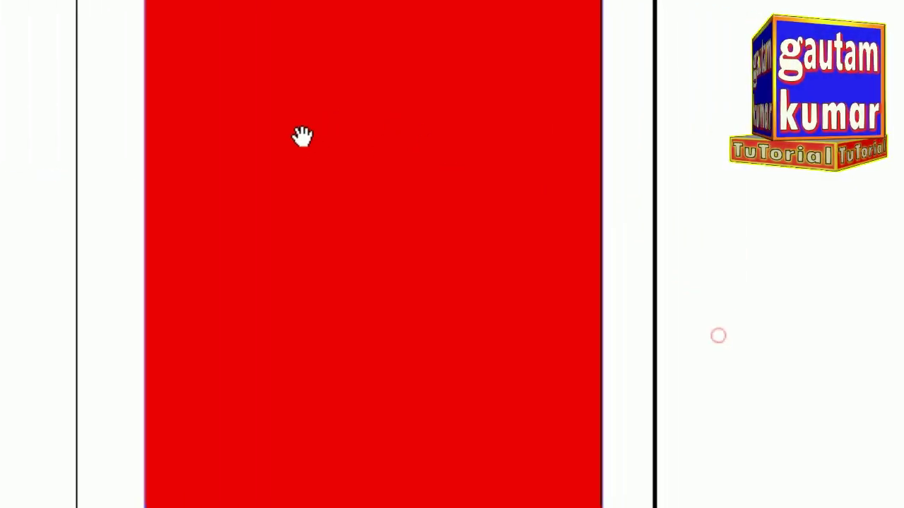
left_click_drag(238, 149, 240, 169)
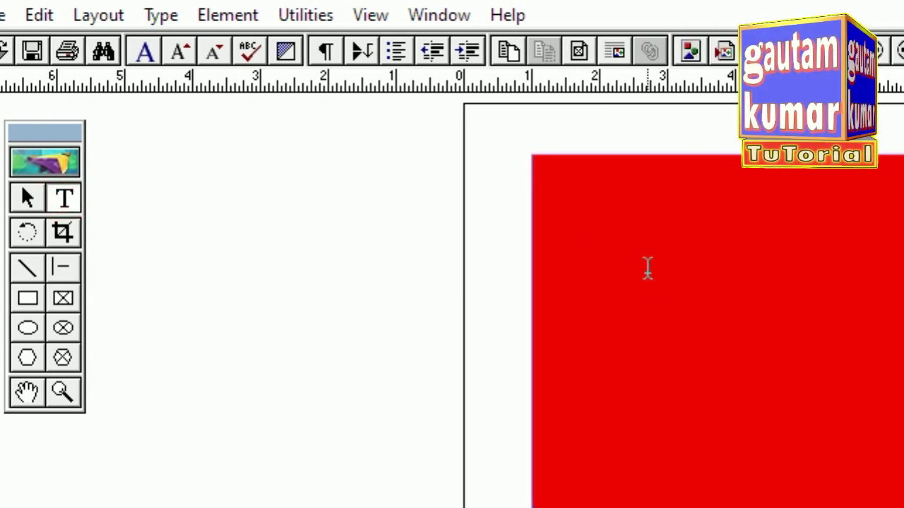
left_click_drag(614, 268, 903, 455)
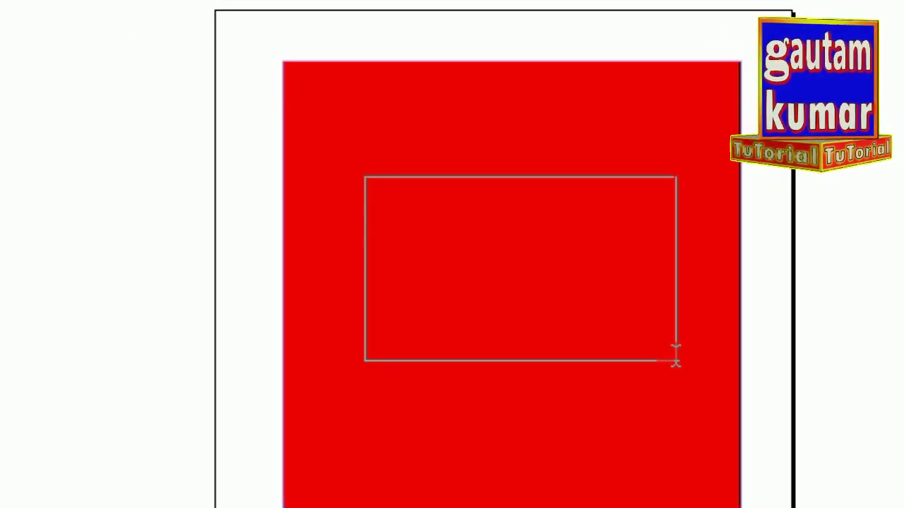
left_click_drag(675, 357, 676, 356)
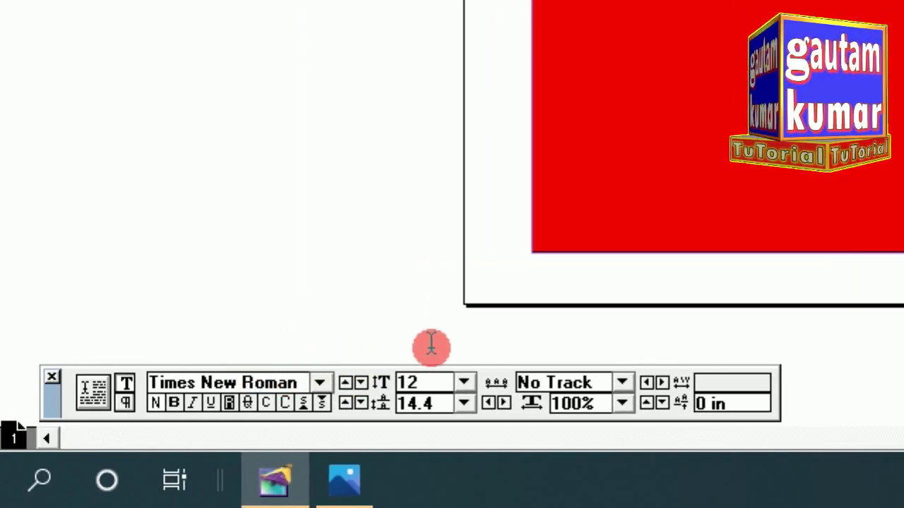
left_click(464, 382)
left_click(410, 358)
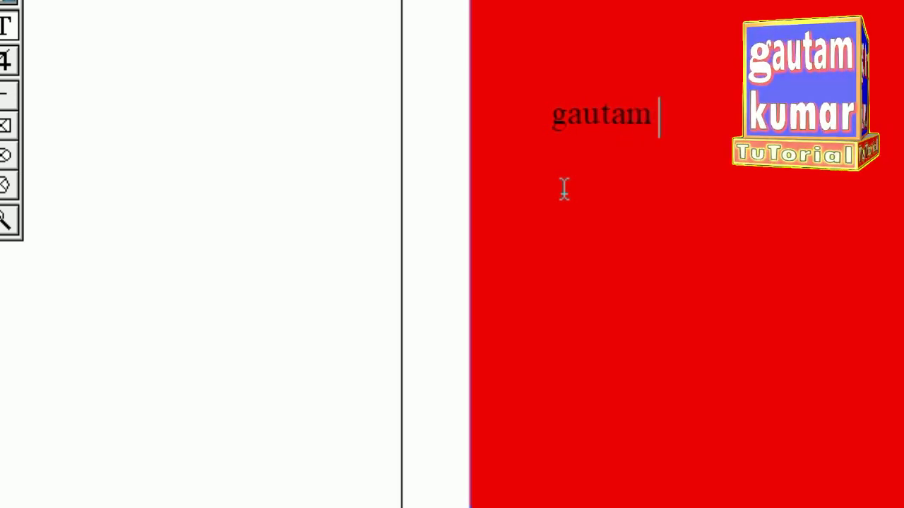
type("mar")
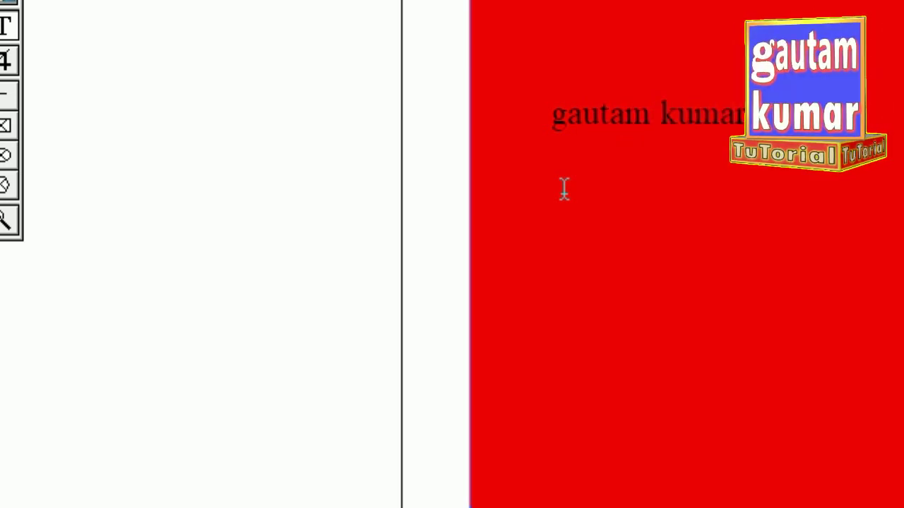
Color the name text Green.
left_click_drag(750, 112, 546, 102)
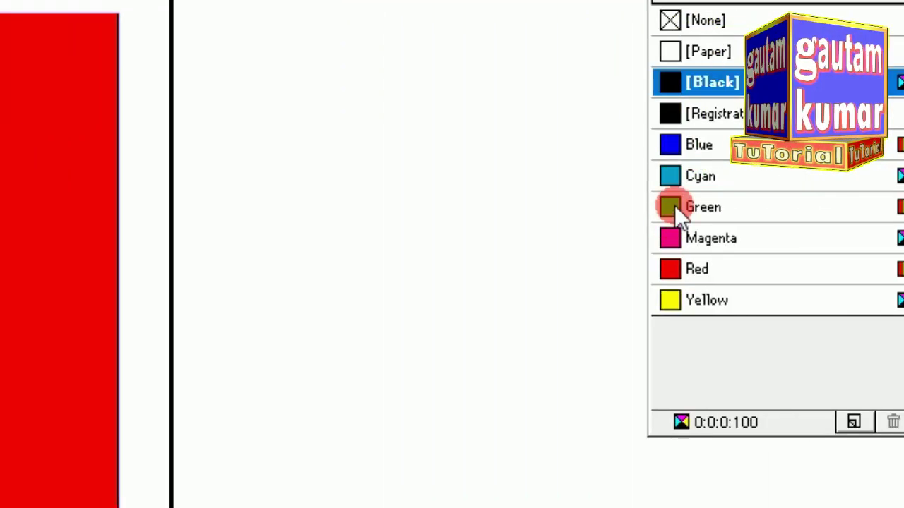
left_click(675, 205)
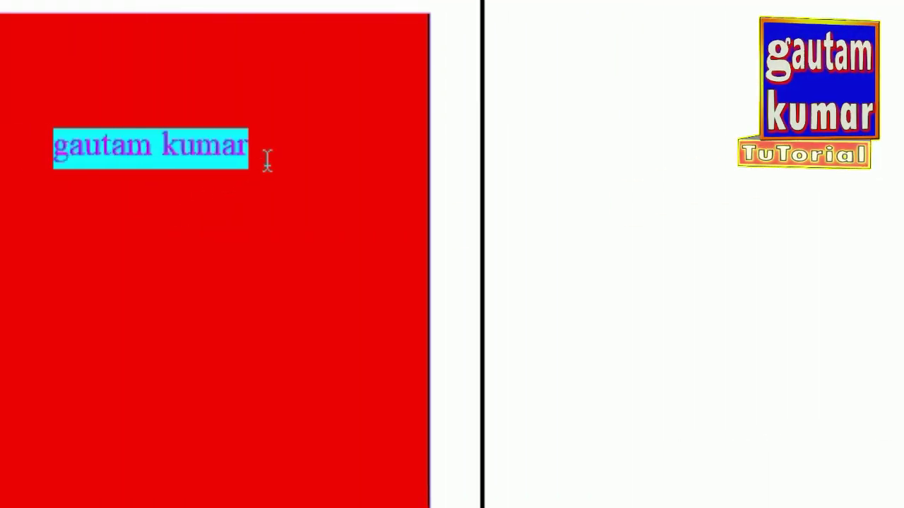
left_click(252, 146)
Color the whole name text Blue and deselect it.
left_click_drag(373, 147, 183, 148)
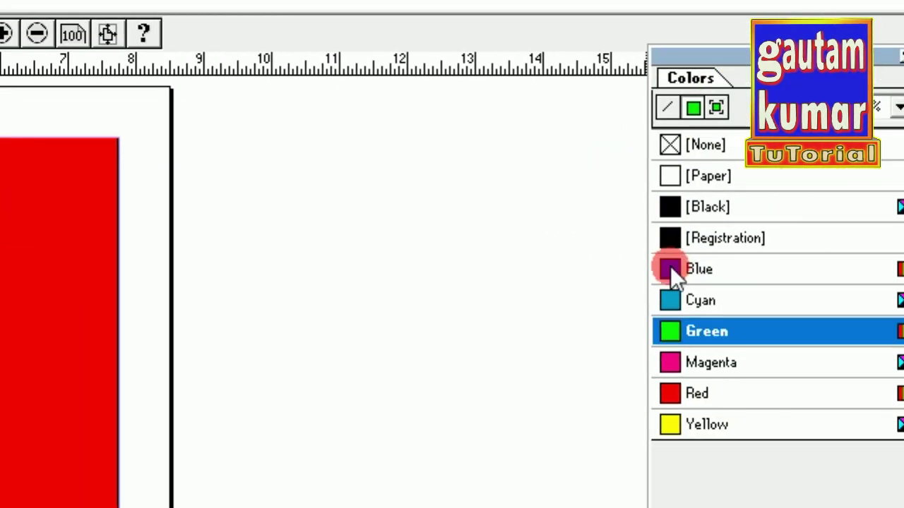
left_click(671, 266)
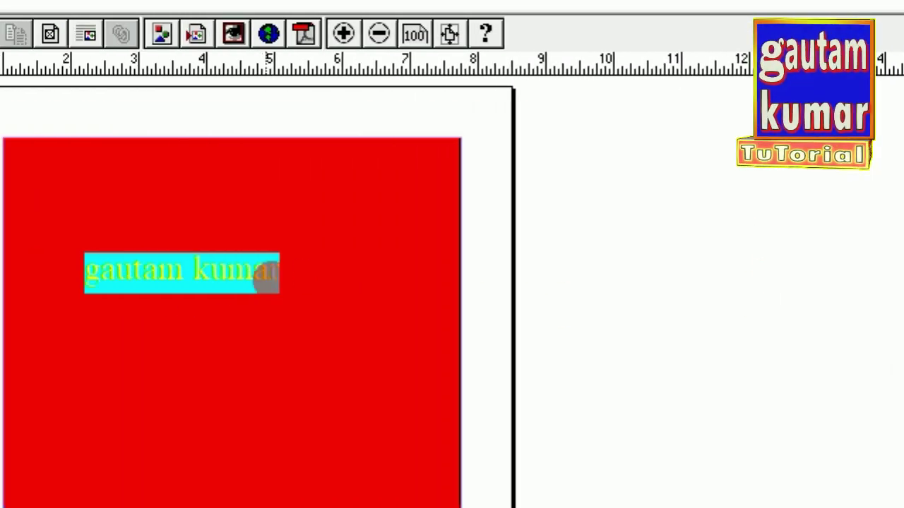
left_click(303, 273)
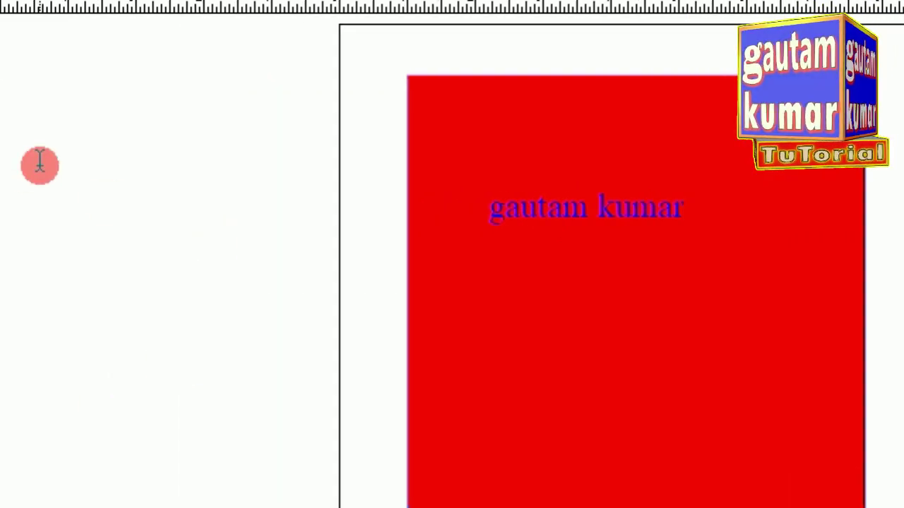
Lock the position of the red background rectangle and check it on the page.
left_click(87, 149)
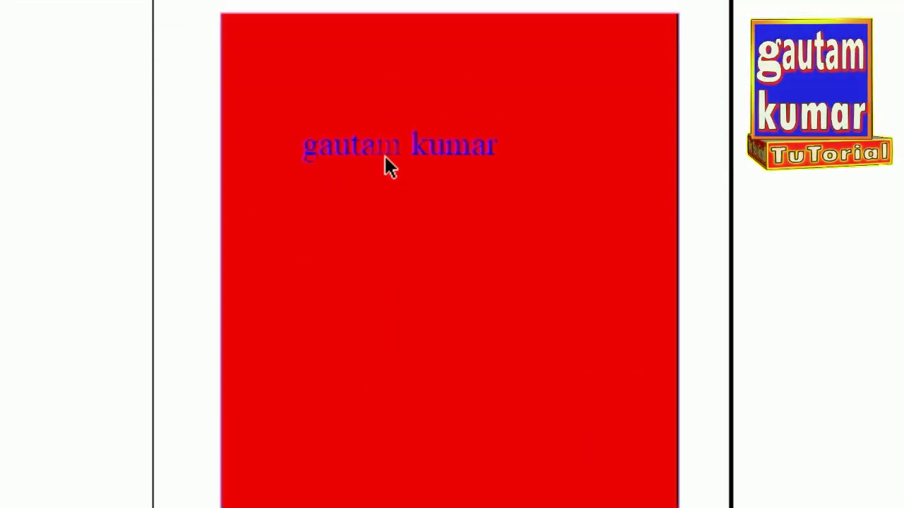
left_click(259, 159)
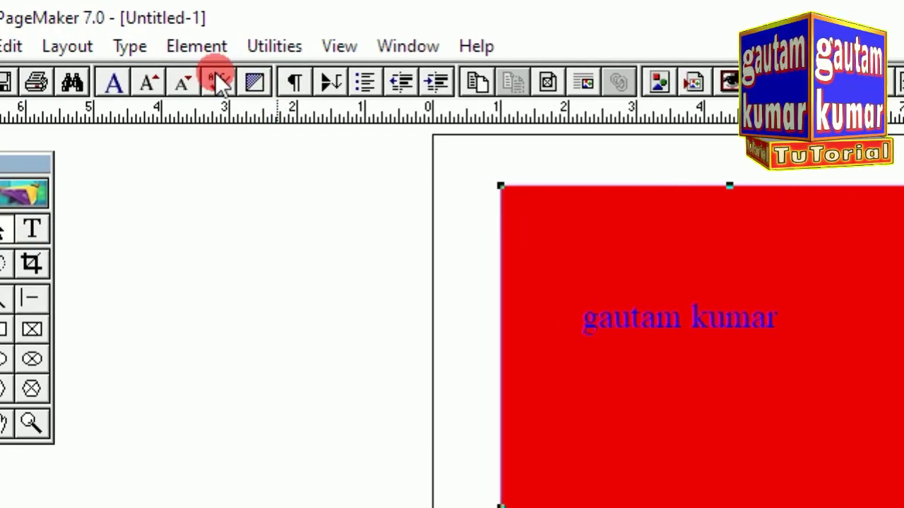
left_click(284, 49)
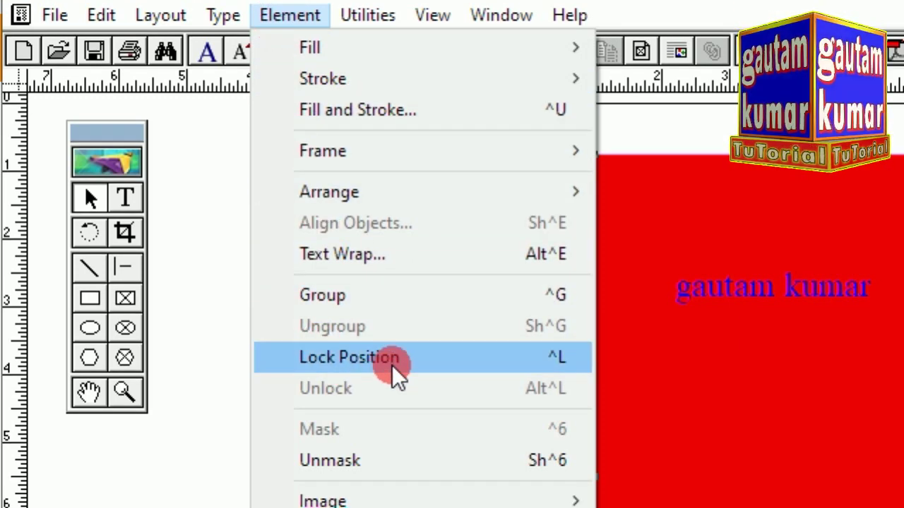
left_click(395, 392)
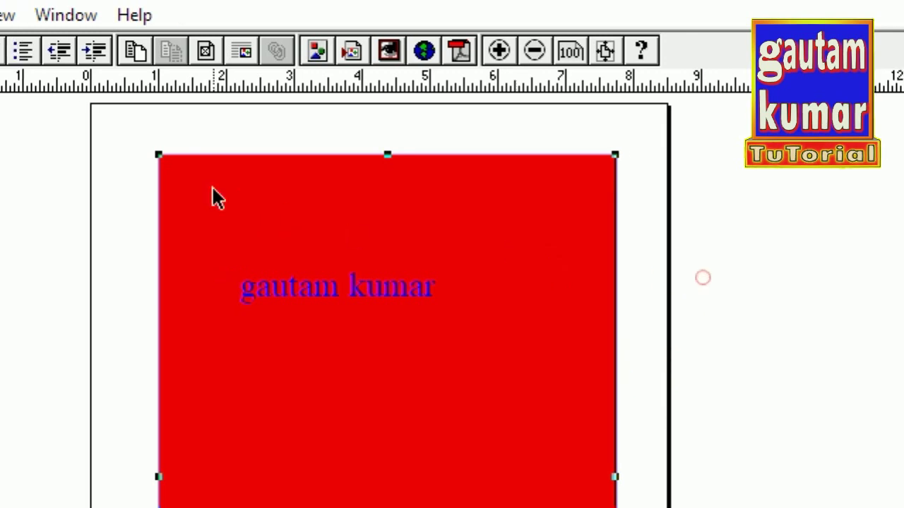
left_click(477, 156)
left_click(199, 120)
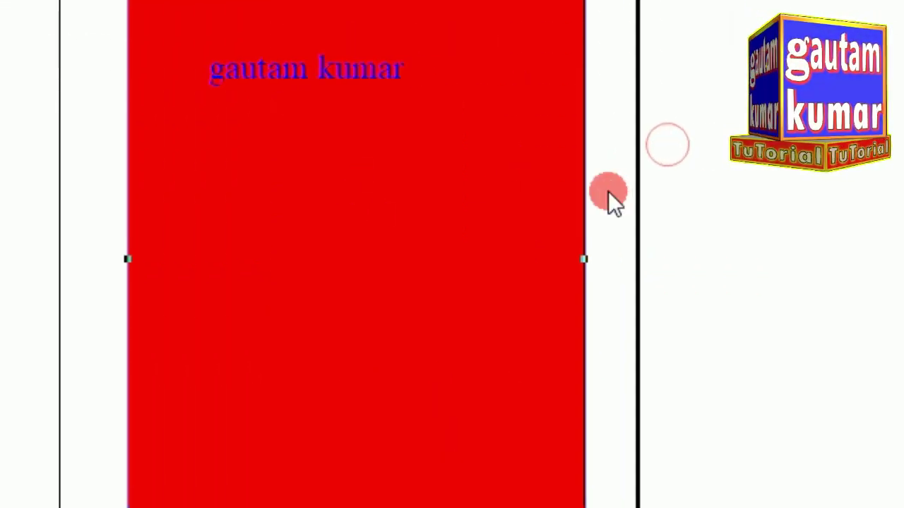
left_click(608, 190)
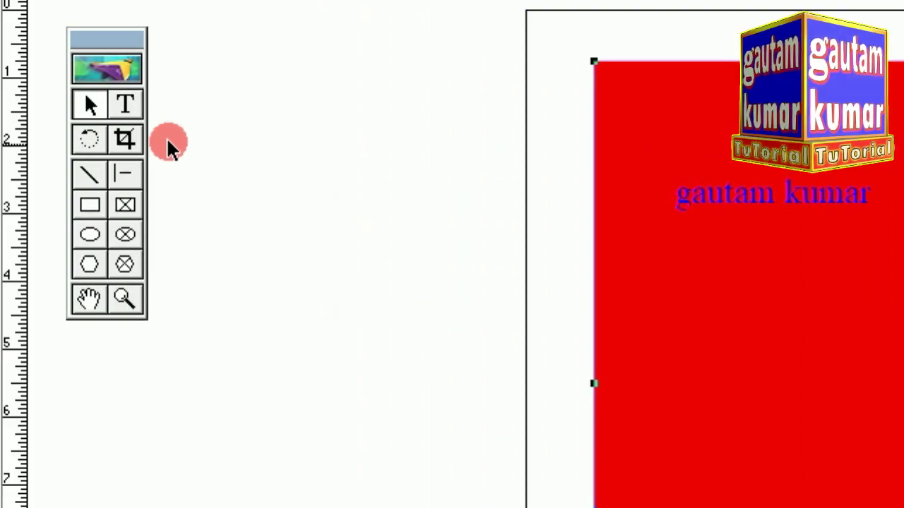
Draw a second text box below the name, change its font size and enter "thanks".
left_click(131, 138)
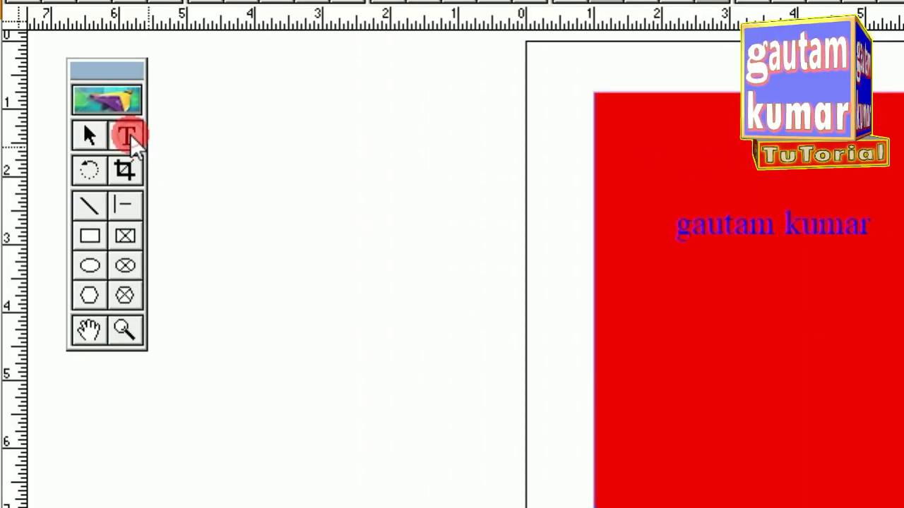
left_click_drag(660, 308, 903, 473)
left_click_drag(660, 382, 659, 378)
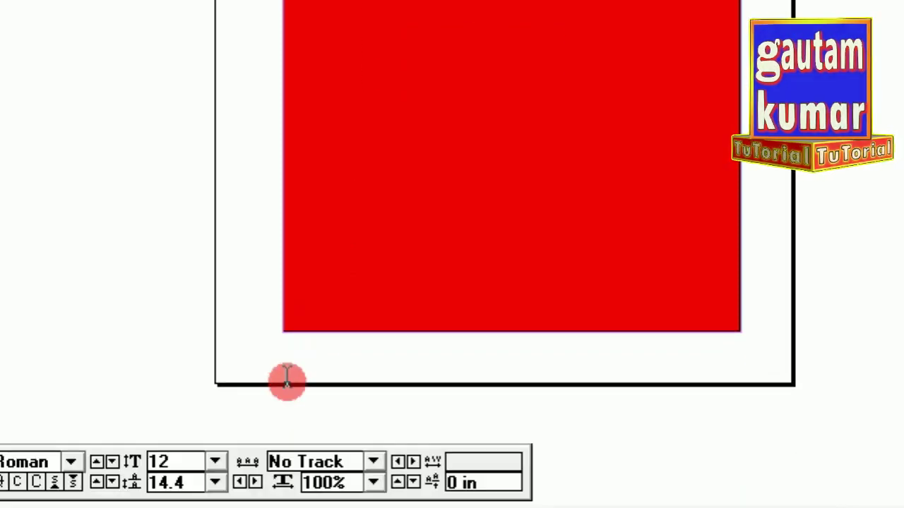
left_click(215, 459)
left_click(254, 360)
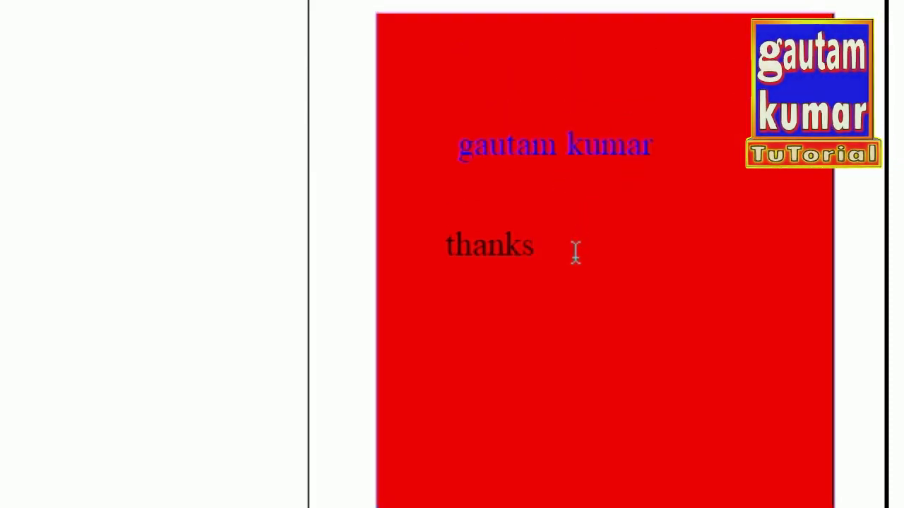
Draw a third text box below "thanks" on the red background and enter "see you".
right_click(584, 326)
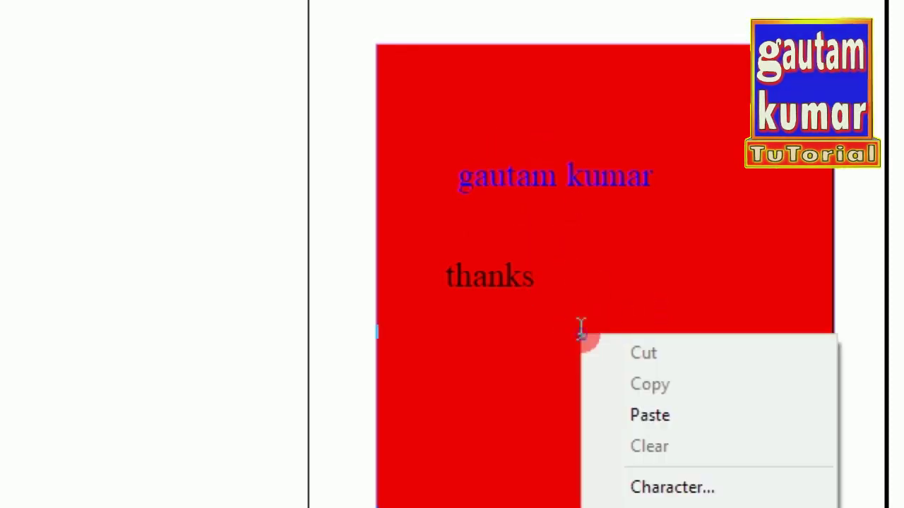
left_click(658, 352)
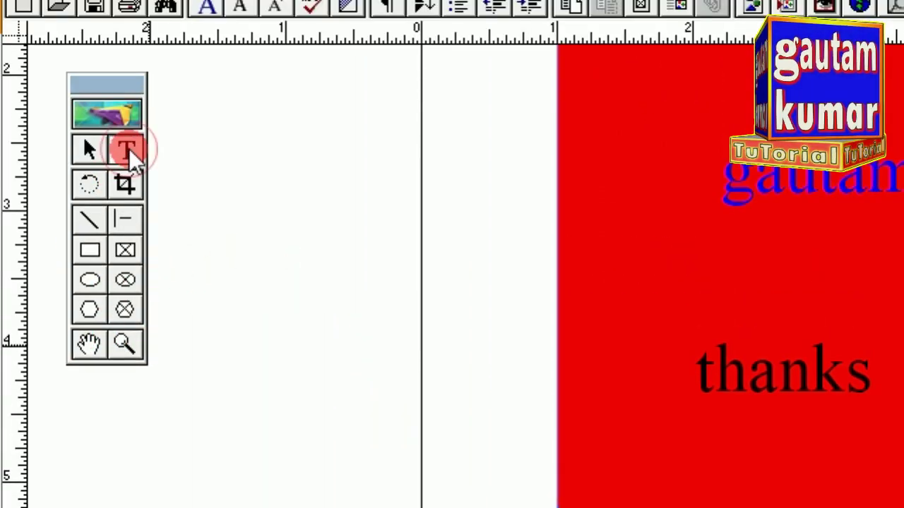
left_click(127, 151)
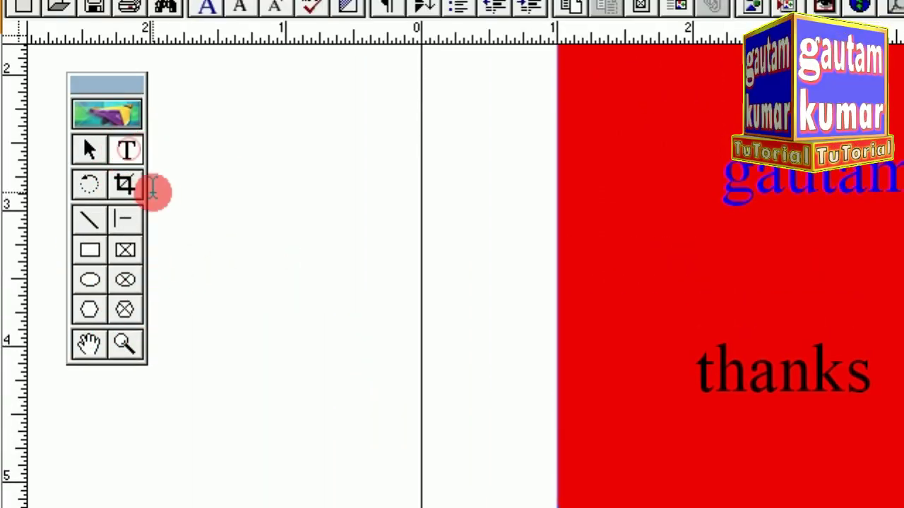
left_click_drag(800, 436, 903, 507)
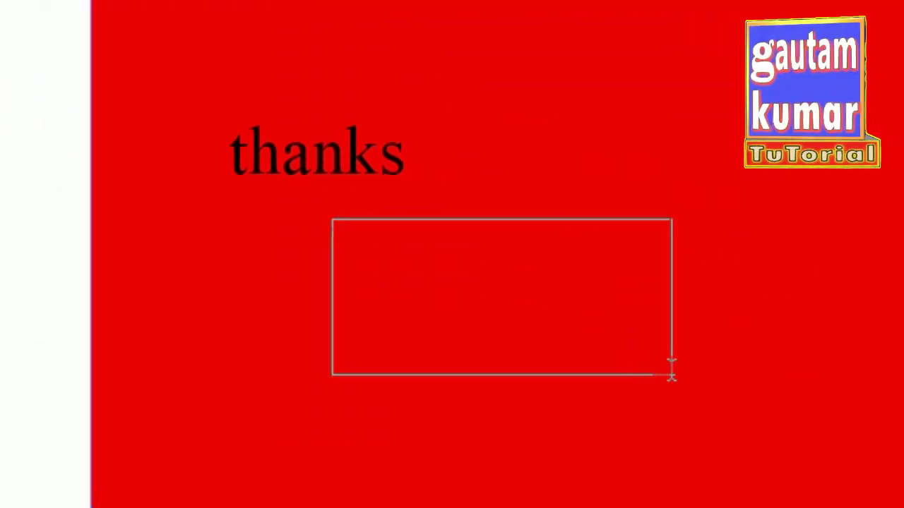
left_click_drag(671, 370, 670, 370)
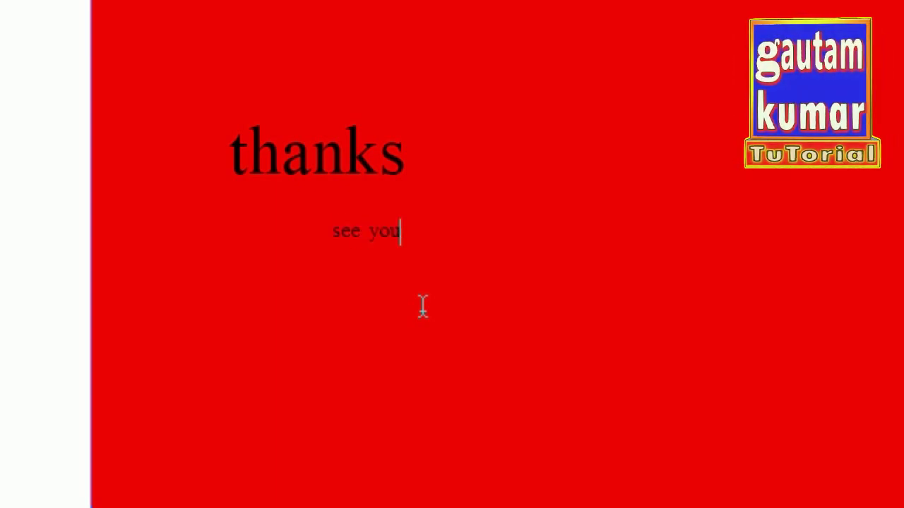
Color the "see you" text Yellow and set its font size to 36.
left_click_drag(412, 233, 322, 222)
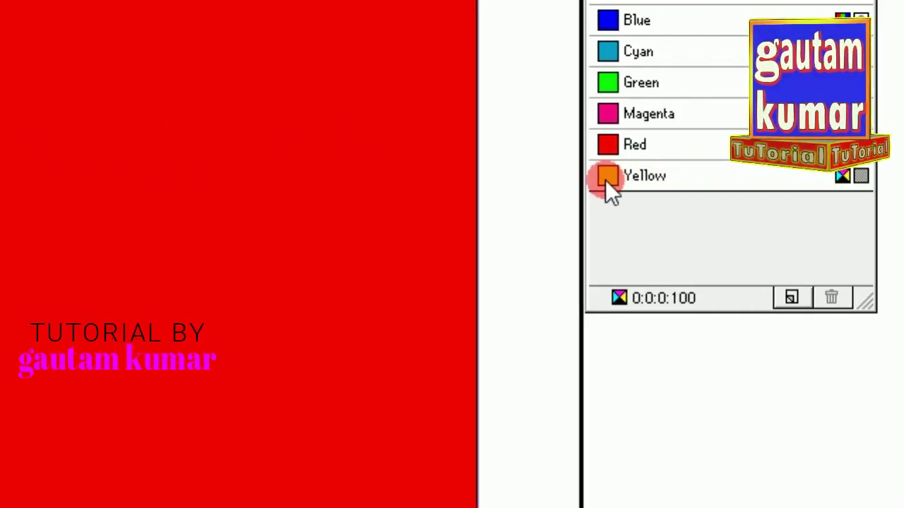
left_click(605, 180)
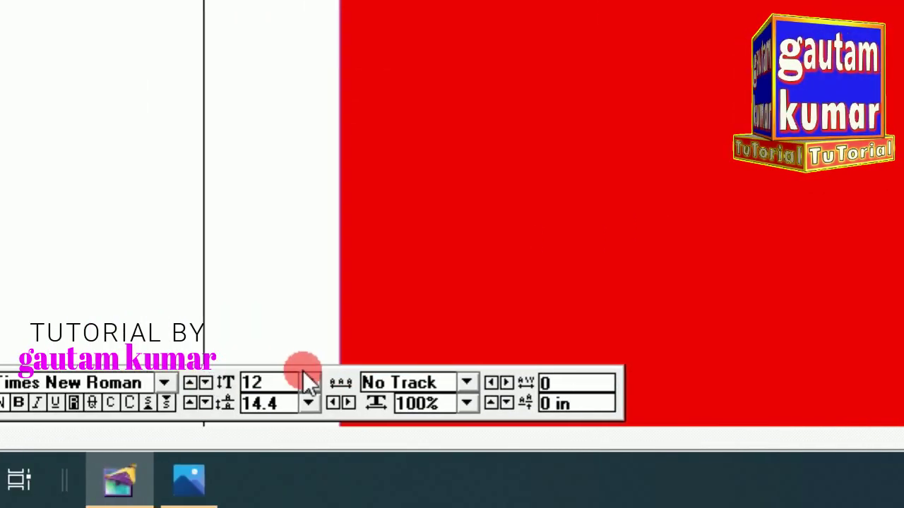
left_click(304, 374)
left_click(252, 359)
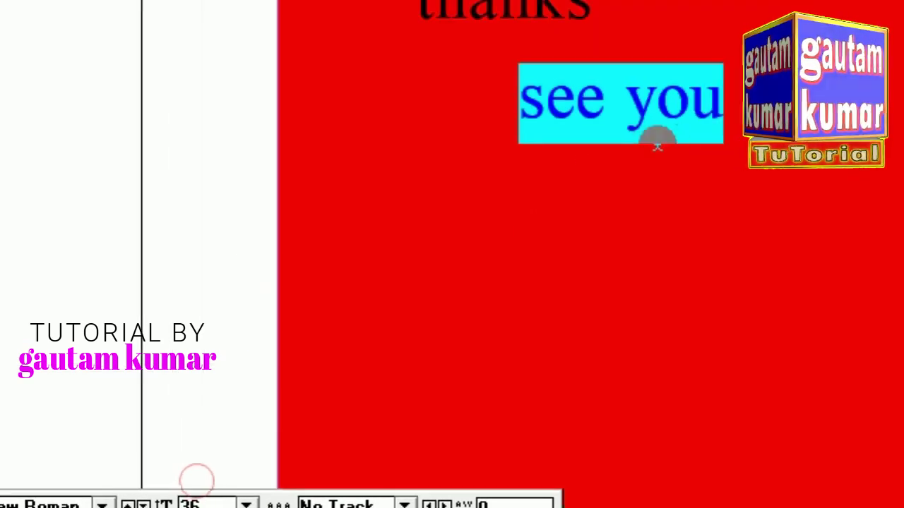
left_click(626, 131)
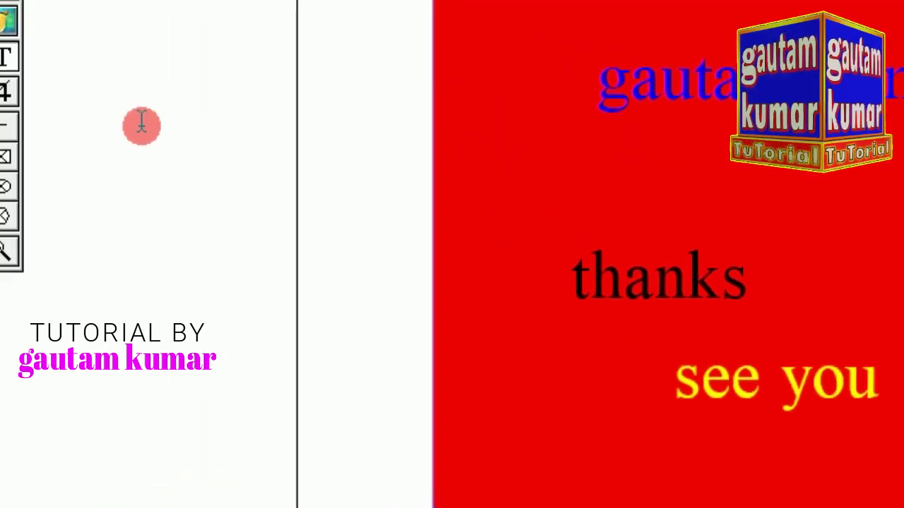
Reposition the name, "thanks" and "see you" text boxes on the red background, stacking them one below another.
left_click(99, 151)
left_click(551, 269)
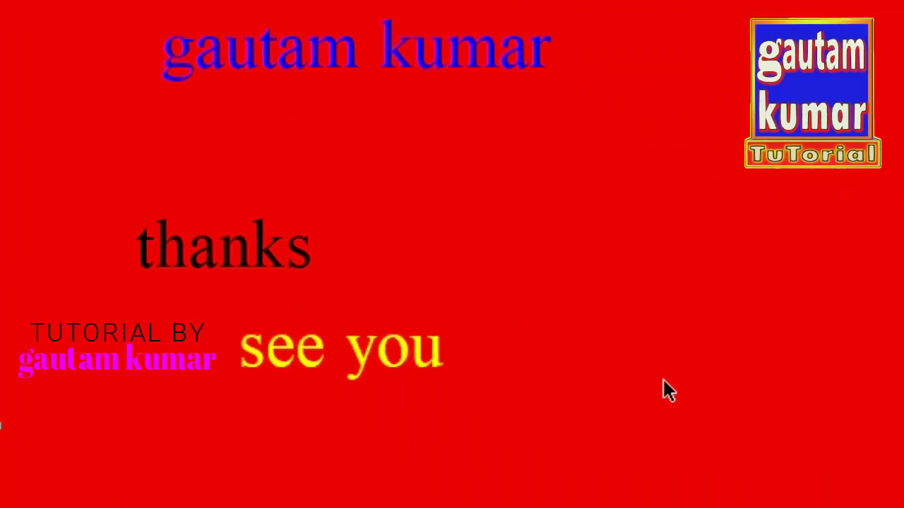
right_click(903, 330)
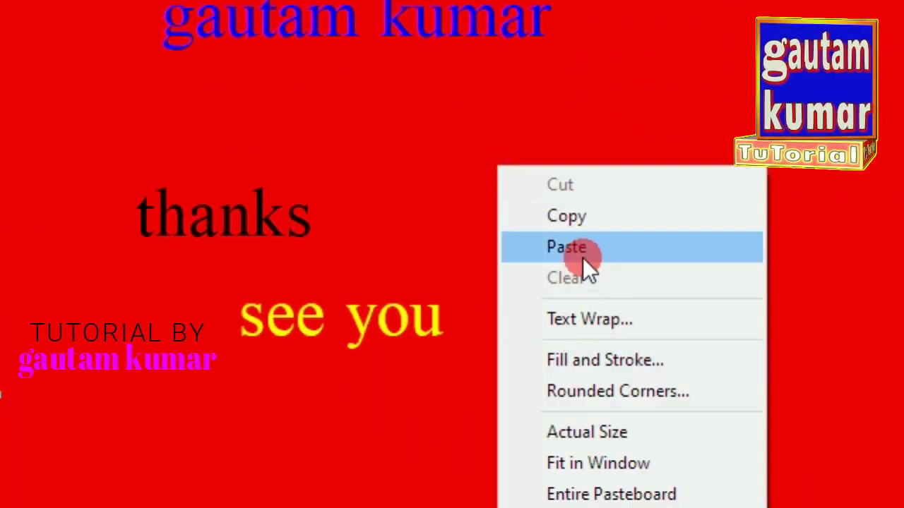
left_click(555, 378)
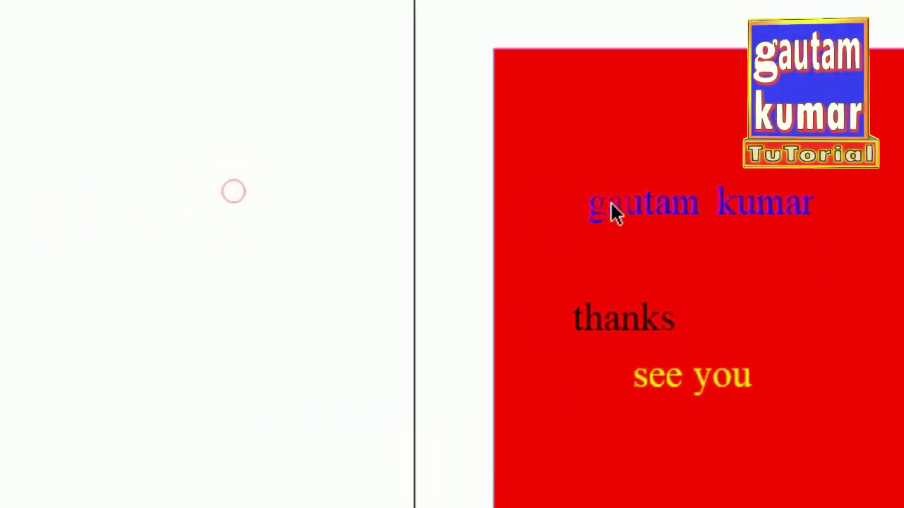
left_click(614, 213)
left_click_drag(659, 204, 657, 177)
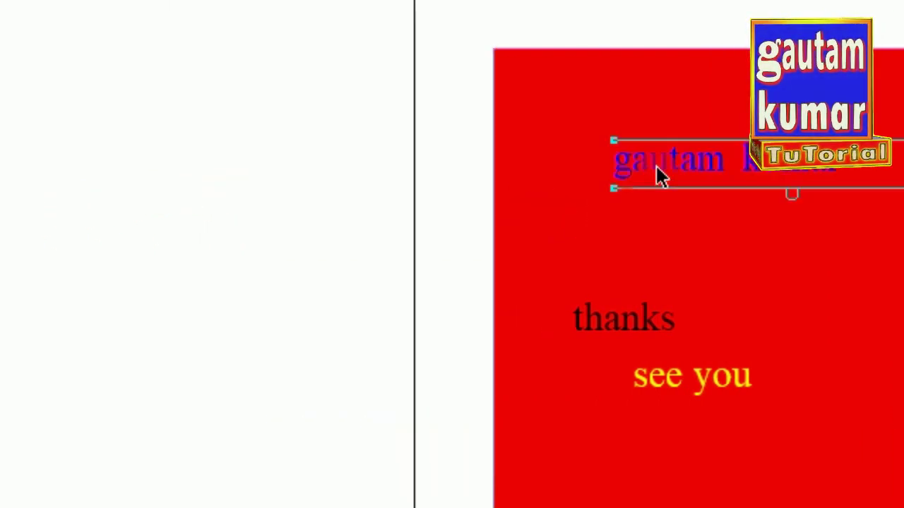
left_click(635, 332)
left_click_drag(635, 332, 676, 263)
left_click_drag(672, 396, 636, 321)
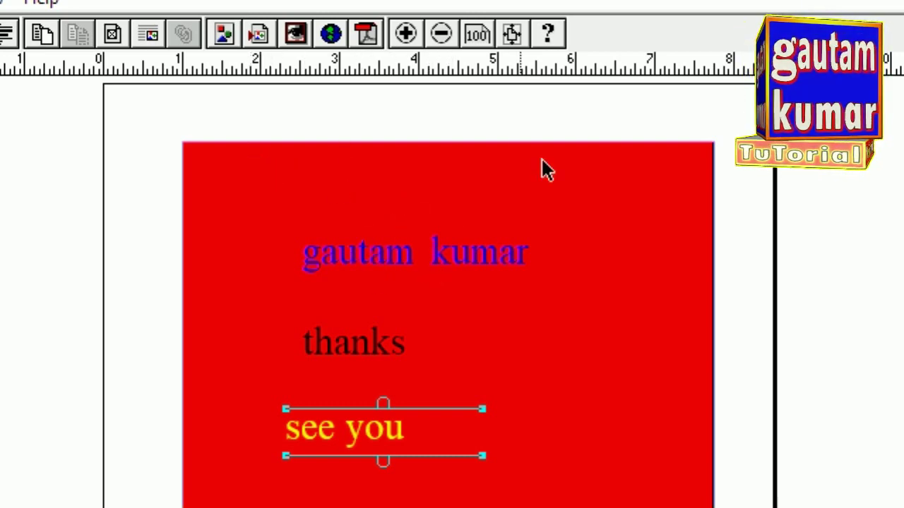
Unlock the red background rectangle.
left_click(145, 162)
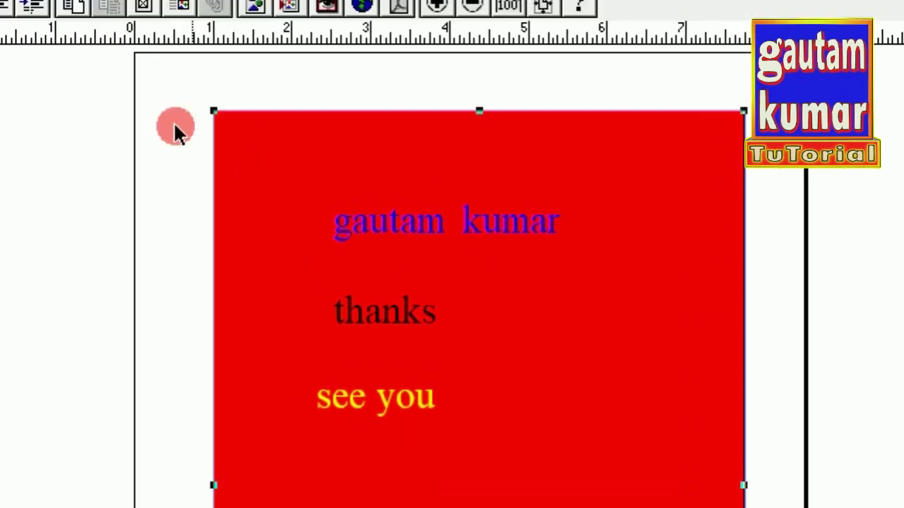
left_click(251, 48)
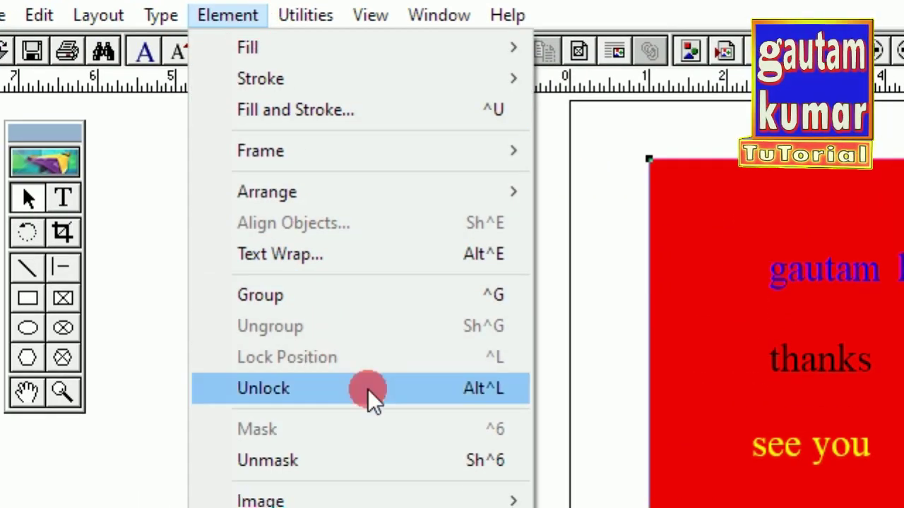
left_click(332, 393)
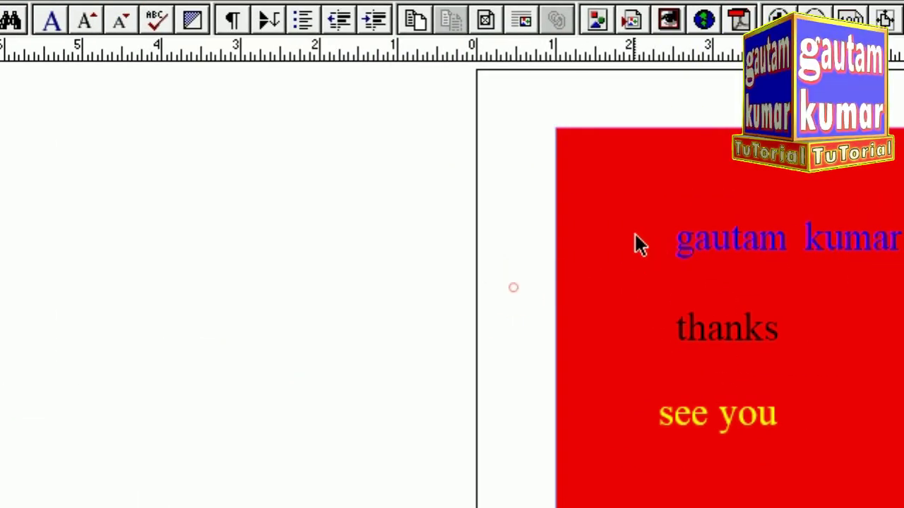
Try moving the unlocked red rectangle past the page's left margin, and return it to the margin guides.
left_click(746, 252)
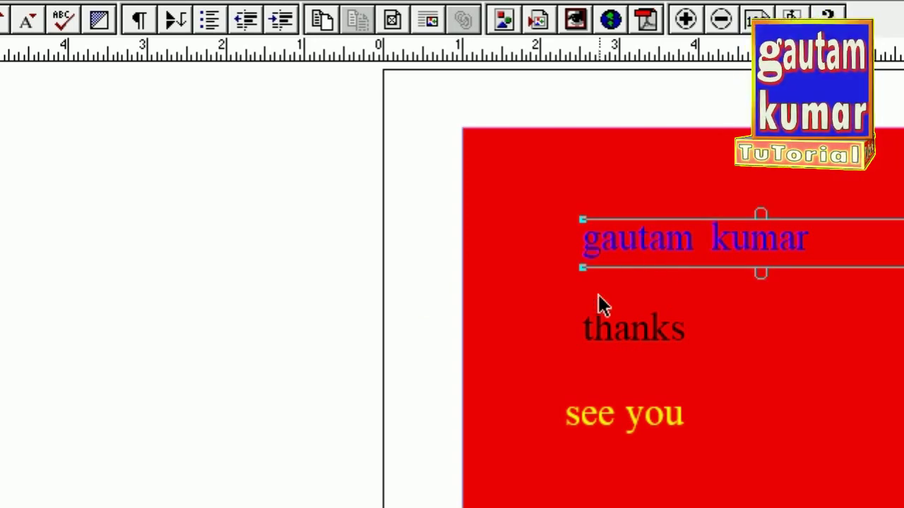
left_click(550, 307)
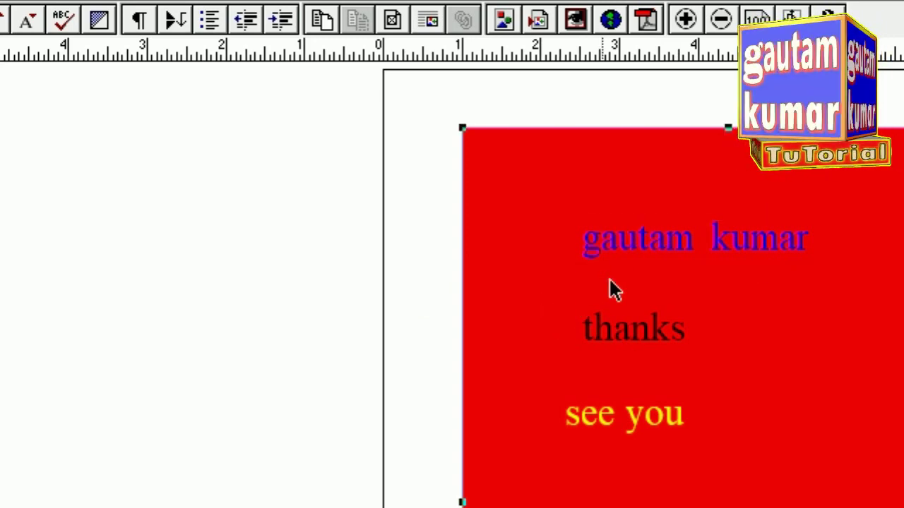
left_click_drag(498, 240, 470, 242)
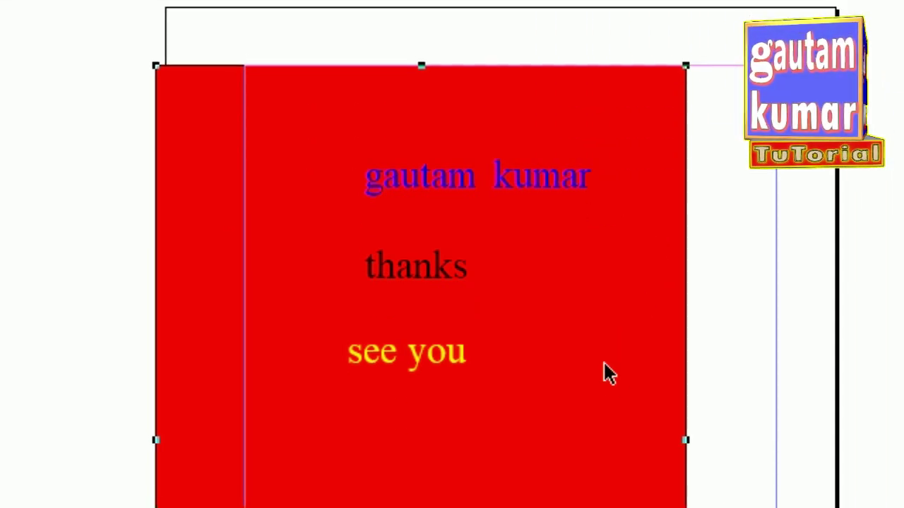
left_click_drag(576, 357, 661, 337)
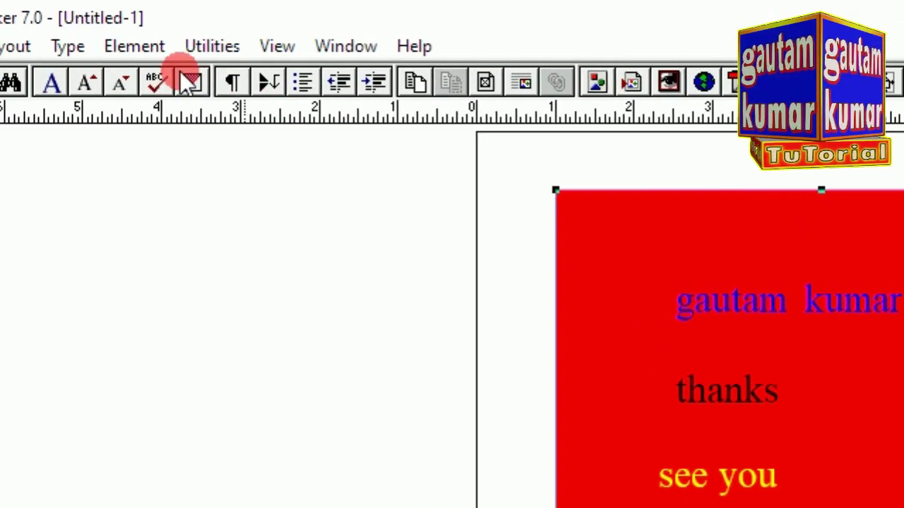
Lock the position of the red background rectangle again and test that it cannot be moved.
left_click(134, 45)
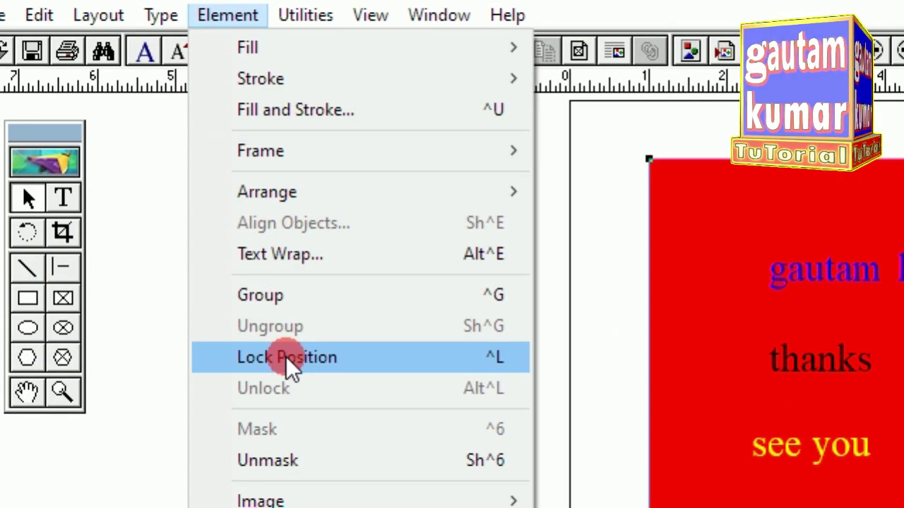
left_click(286, 389)
left_click(593, 330)
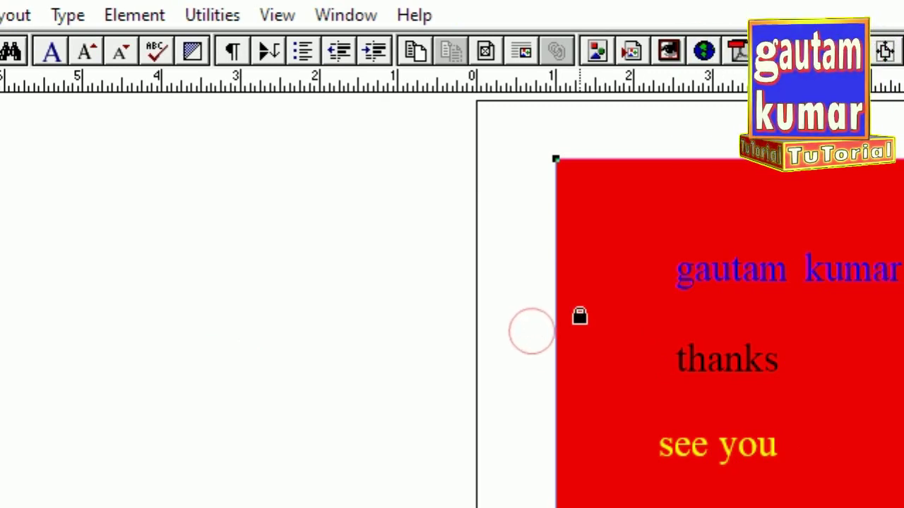
Move the "thanks" text above the name and the "see you" text closer below the name on the red background.
left_click(734, 276)
left_click(719, 371)
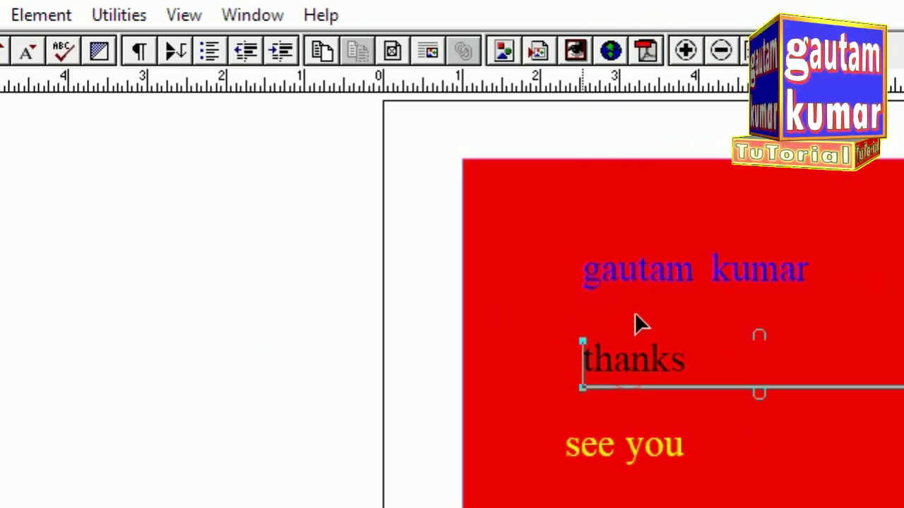
left_click_drag(634, 364, 622, 192)
left_click_drag(641, 457, 685, 377)
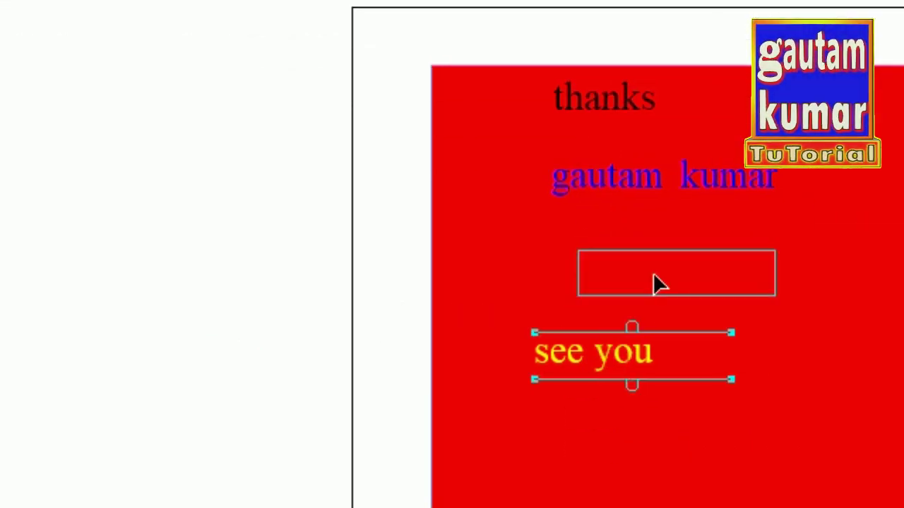
left_click_drag(657, 282, 656, 282)
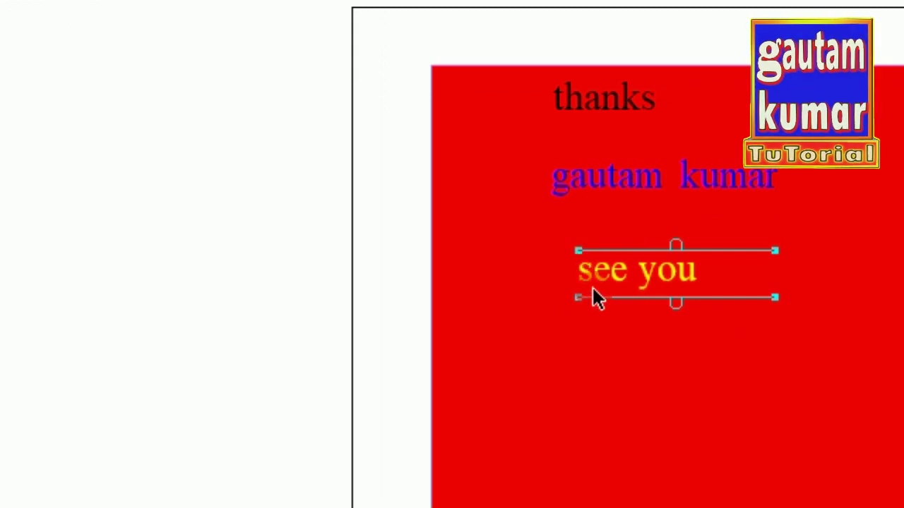
left_click(402, 237)
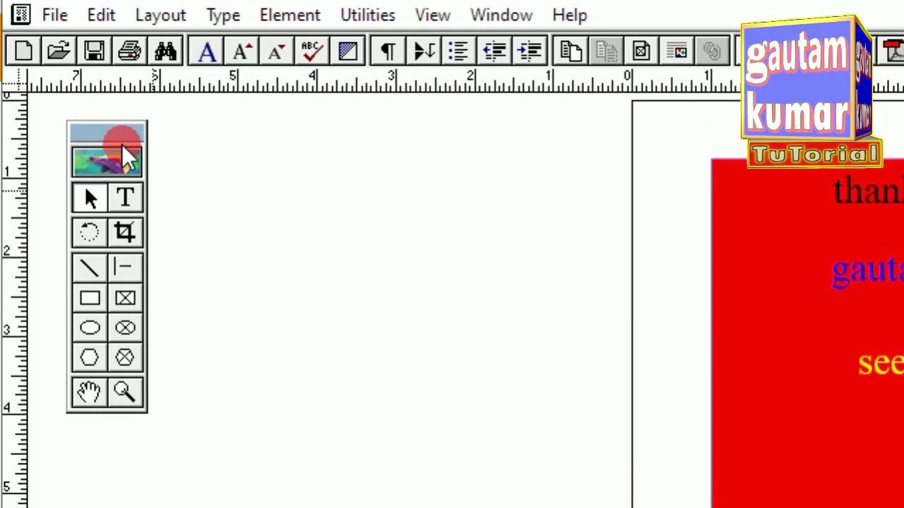
Draw a rectangle about 3.8 in wide and 1.5 in high on the pasteboard beside the page and color it Black.
left_click(90, 299)
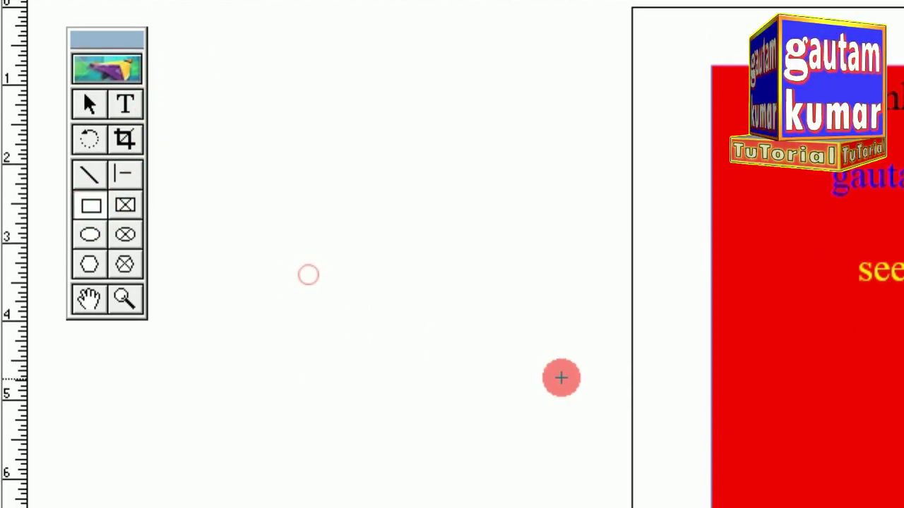
left_click_drag(309, 275, 611, 390)
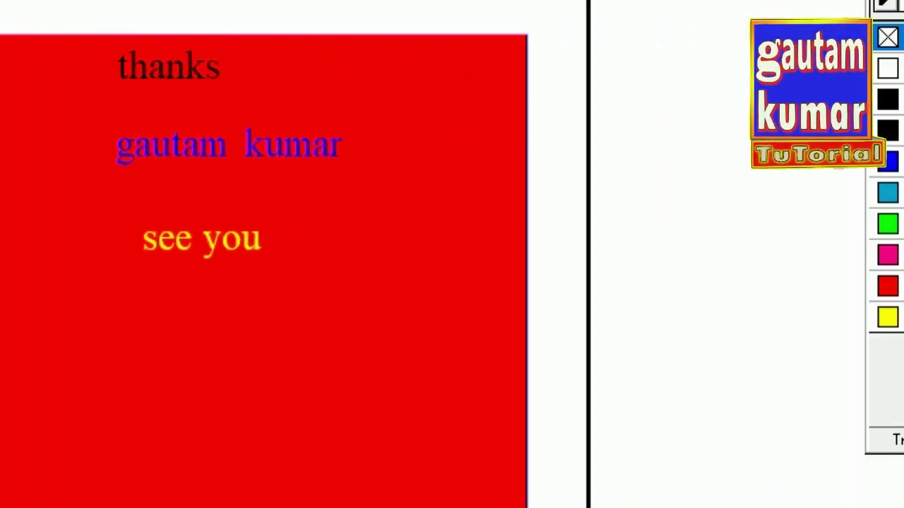
left_click(886, 100)
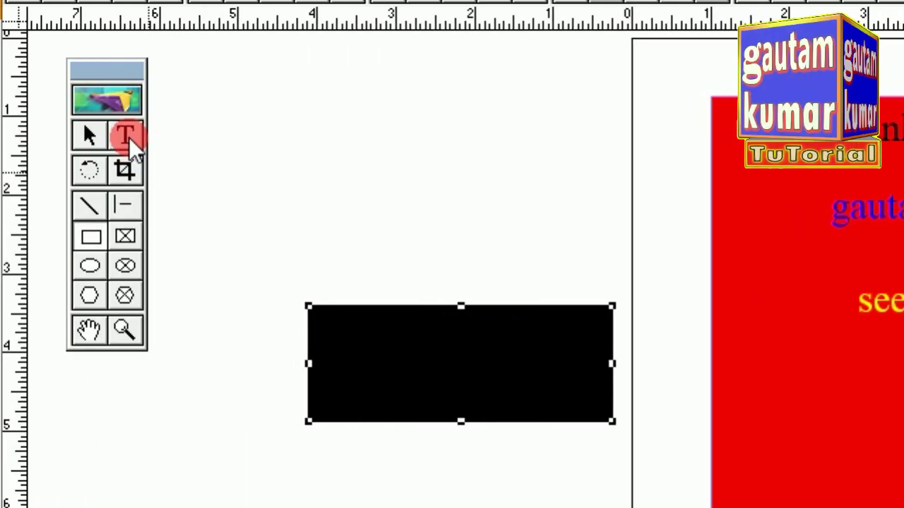
Draw a text box below the black rectangle on the pasteboard and enter "thanks".
left_click(127, 139)
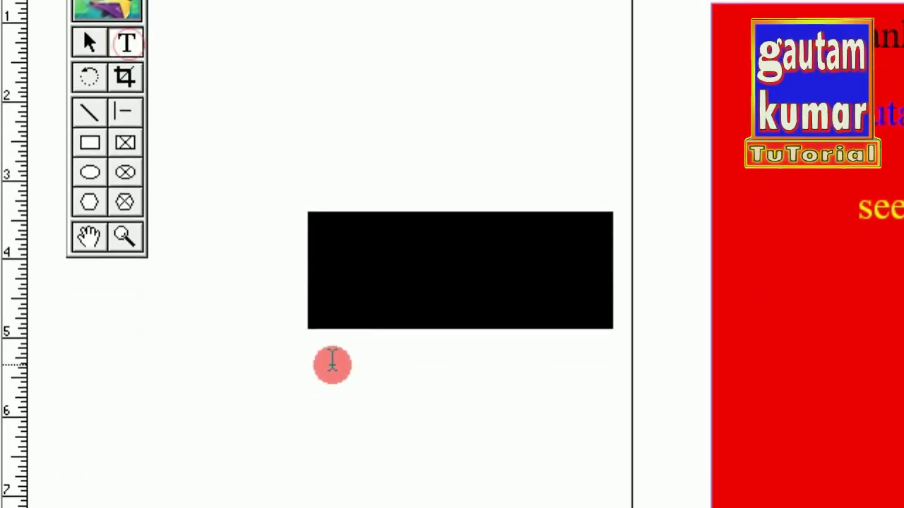
left_click_drag(329, 462, 536, 507)
left_click_drag(537, 377, 587, 407)
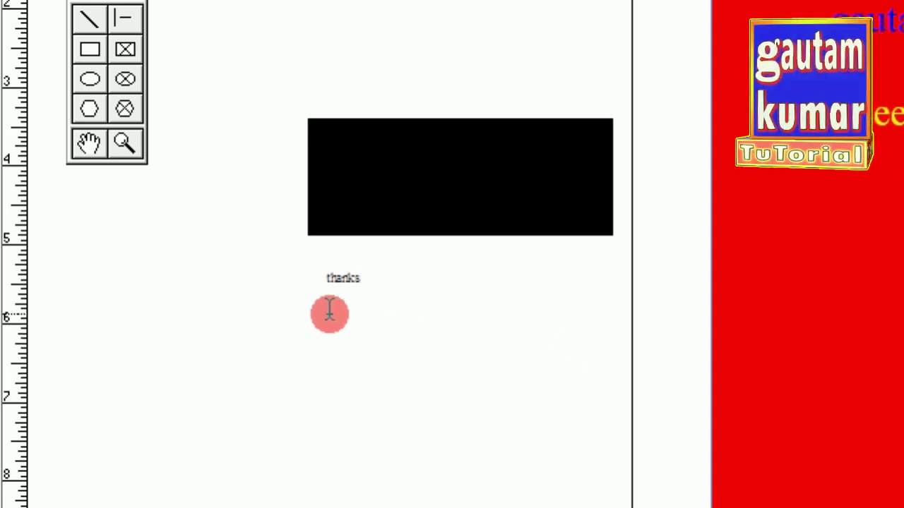
Set the font size of the "thanks" text below the black rectangle to 48.
left_click_drag(363, 281, 306, 278)
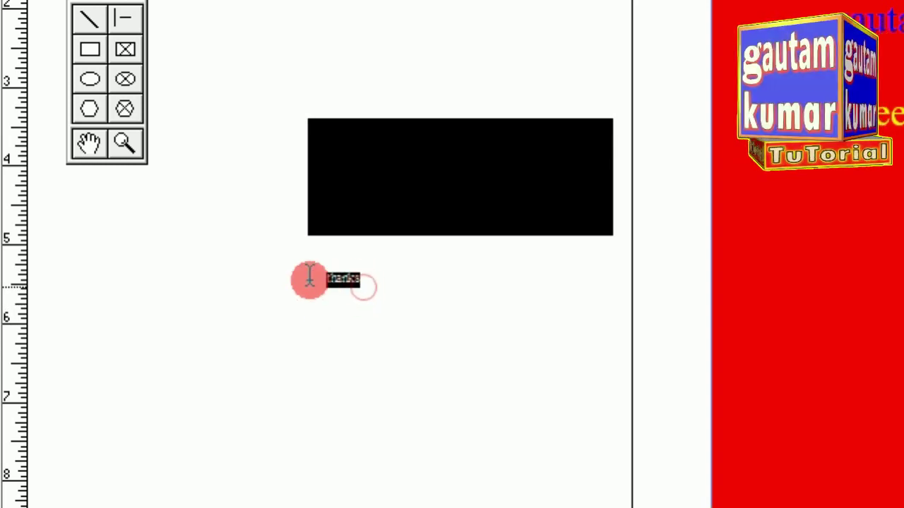
left_click(527, 397)
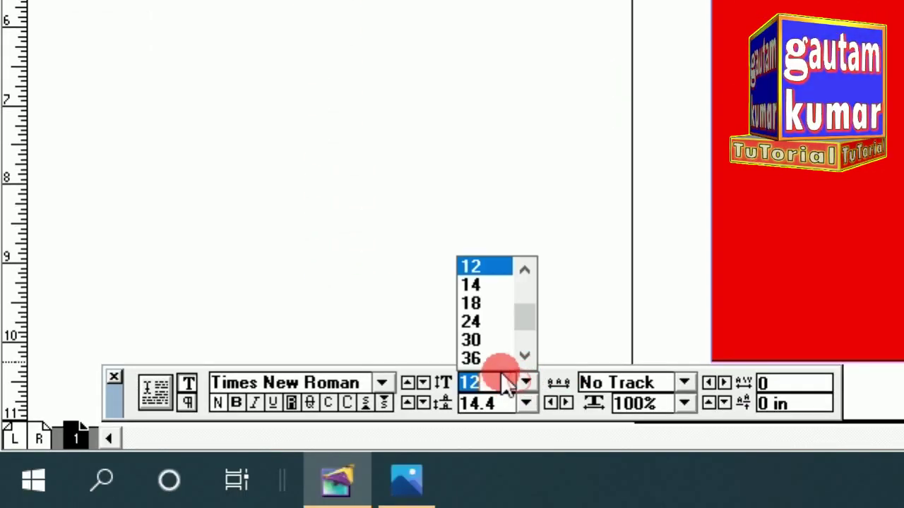
left_click(524, 356)
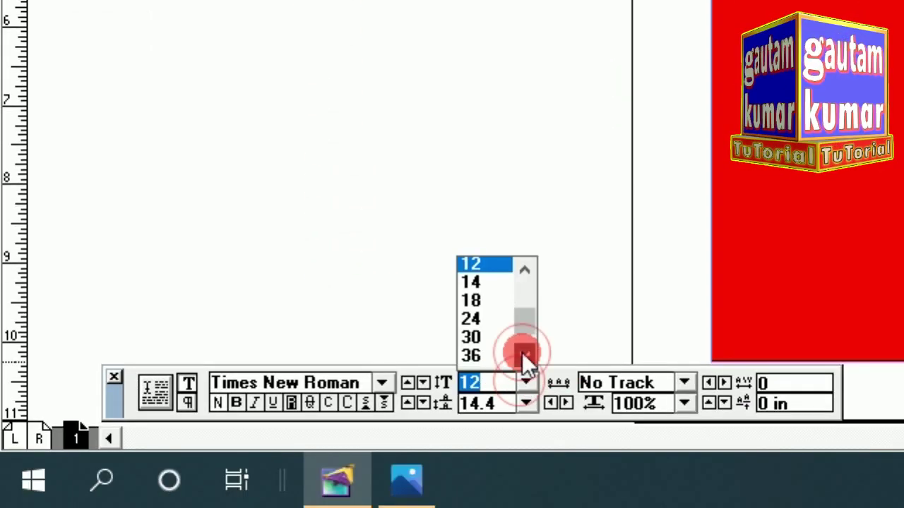
left_click(469, 339)
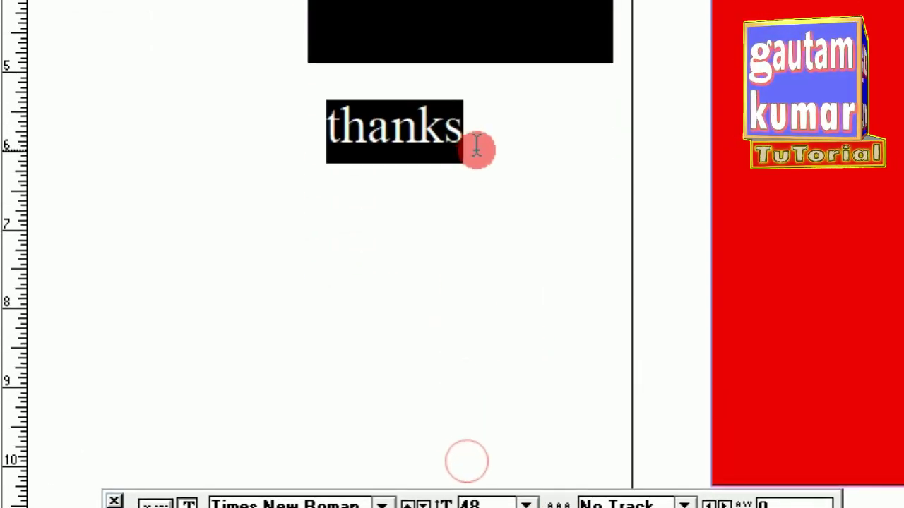
left_click(476, 92)
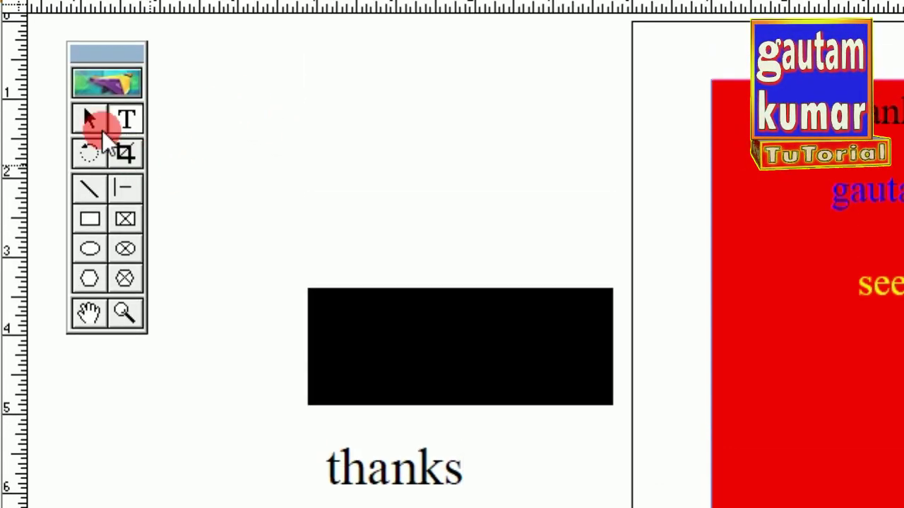
Apply the [Paper] color to the "thanks" text below the black rectangle.
left_click(90, 149)
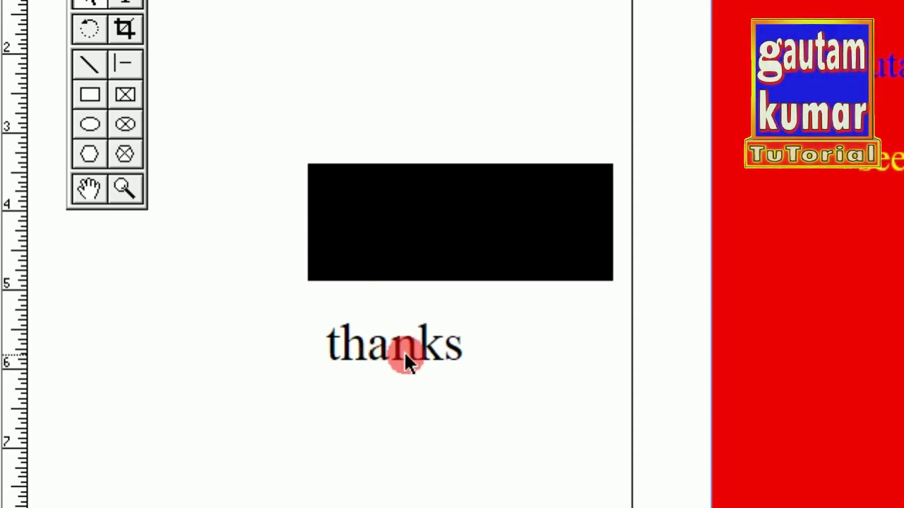
left_click(139, 130)
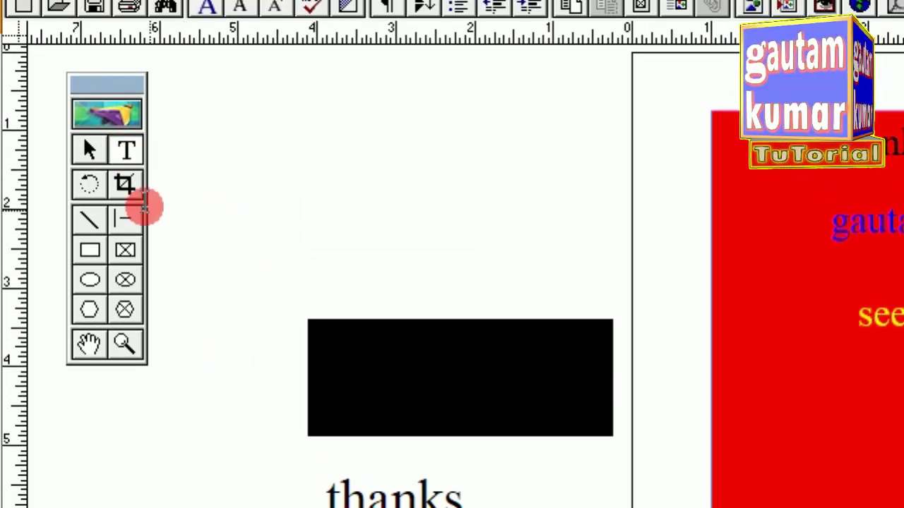
left_click(126, 151)
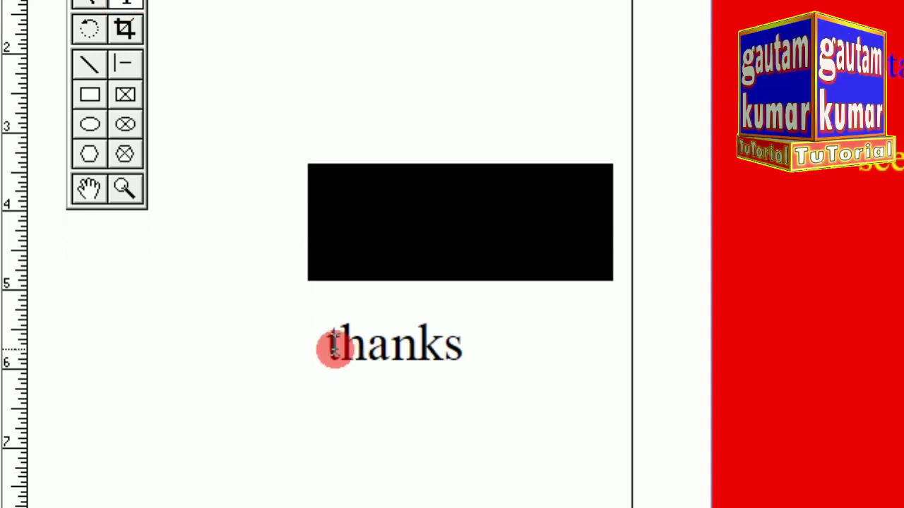
mouse_move(338, 347)
left_mouse_down()
mouse_move(433, 349)
mouse_move(322, 347)
left_mouse_up()
left_click(470, 347)
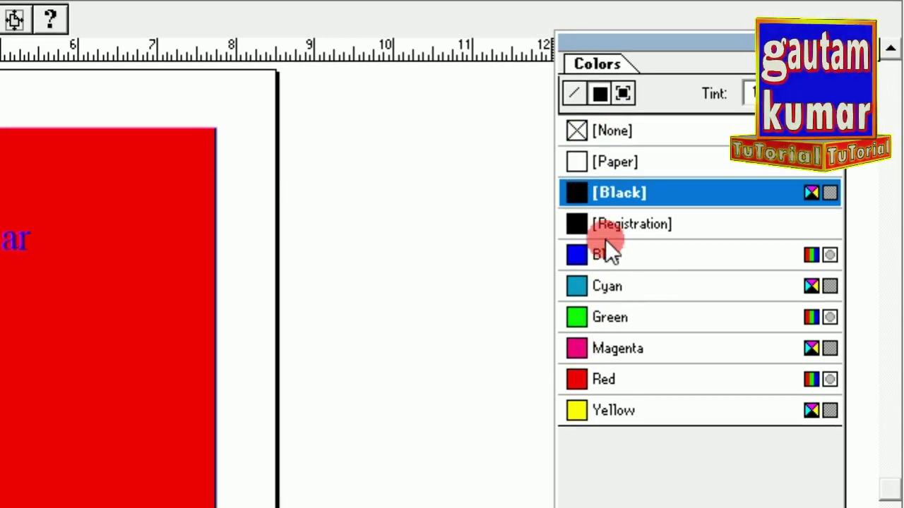
left_click(578, 166)
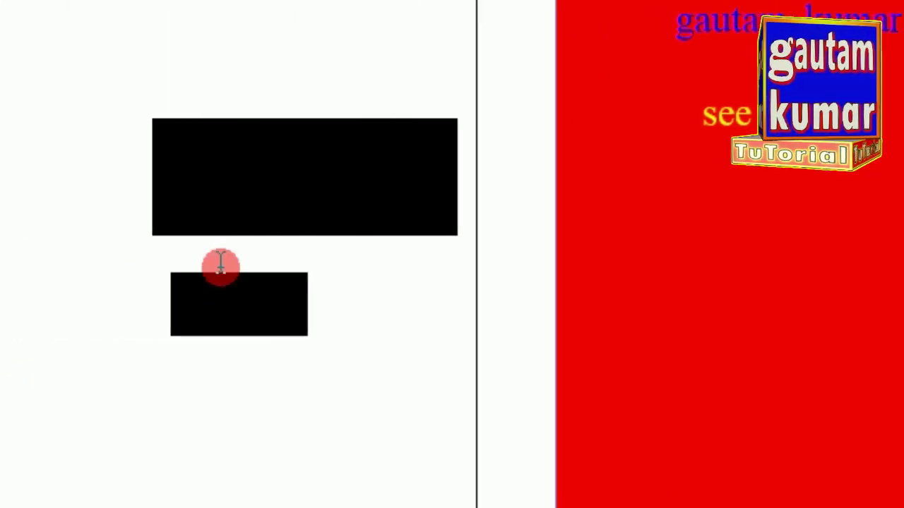
key("Delete")
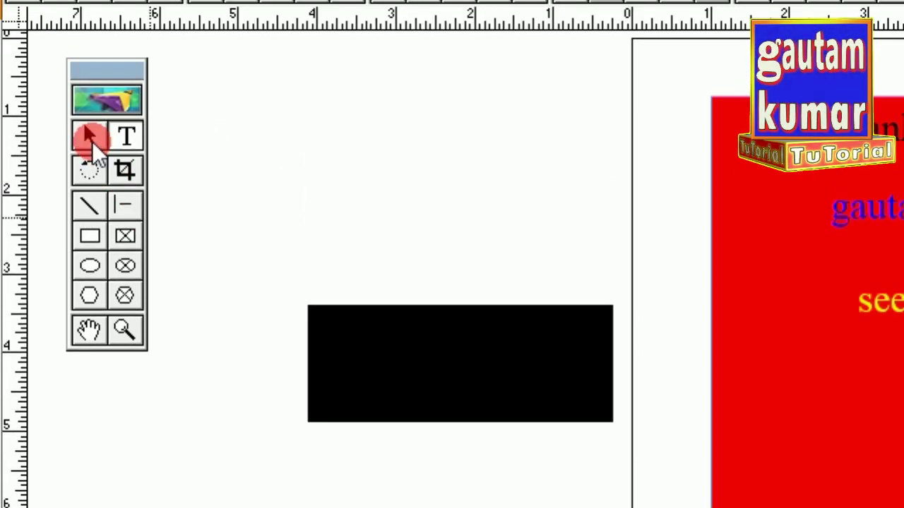
left_click(92, 141)
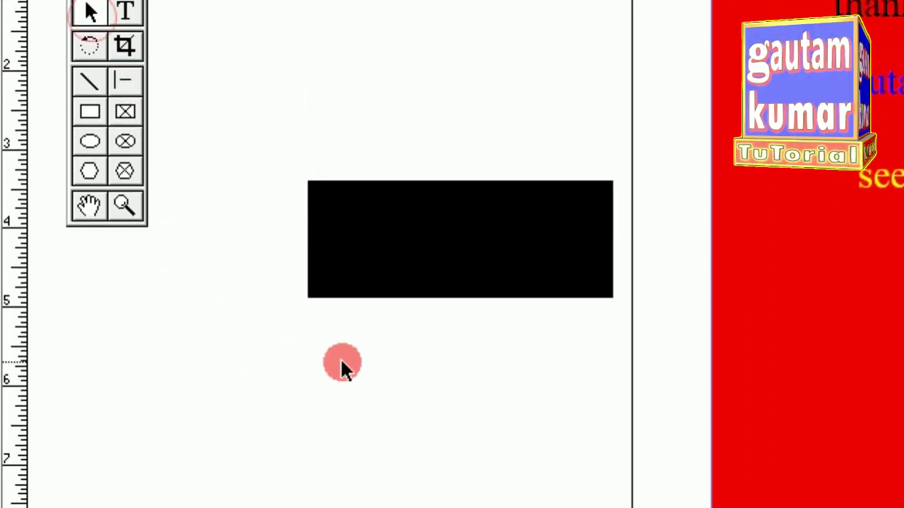
Move the white "thanks" text onto the black rectangle on the pasteboard.
left_click(411, 337)
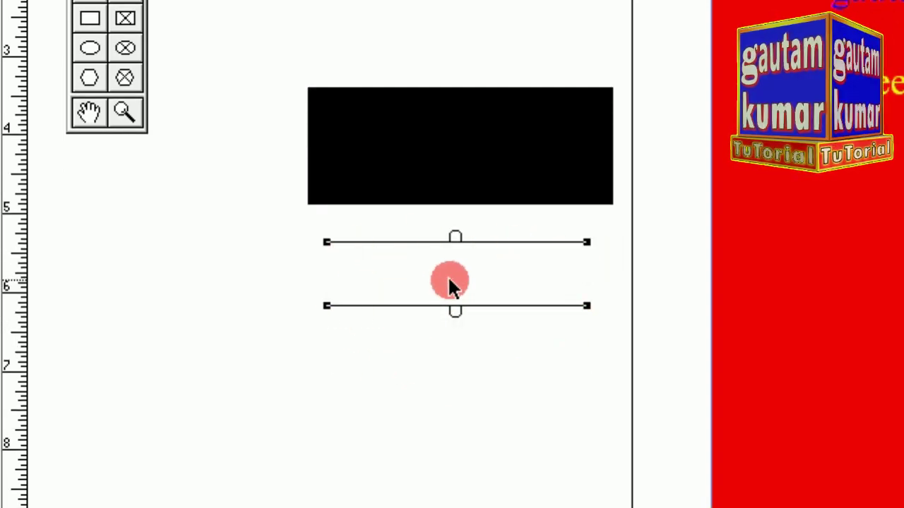
left_click_drag(443, 279, 452, 157)
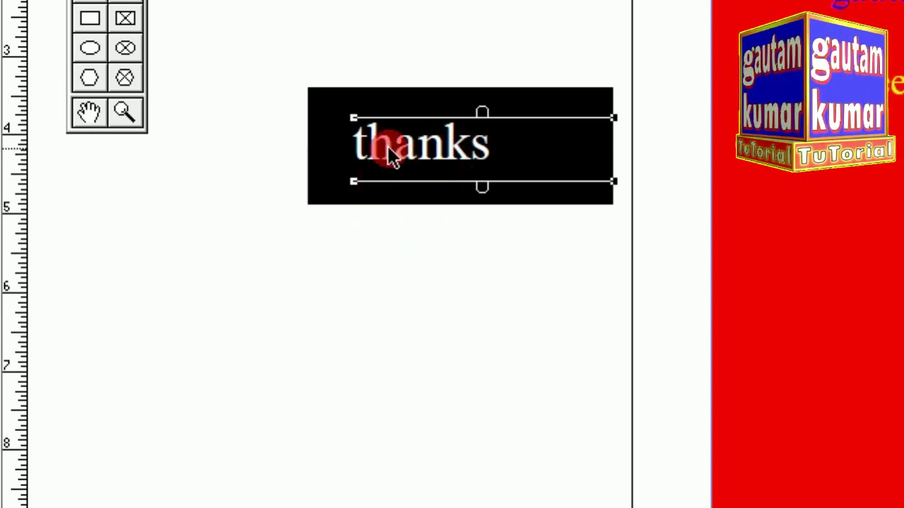
left_click_drag(256, 27, 632, 261)
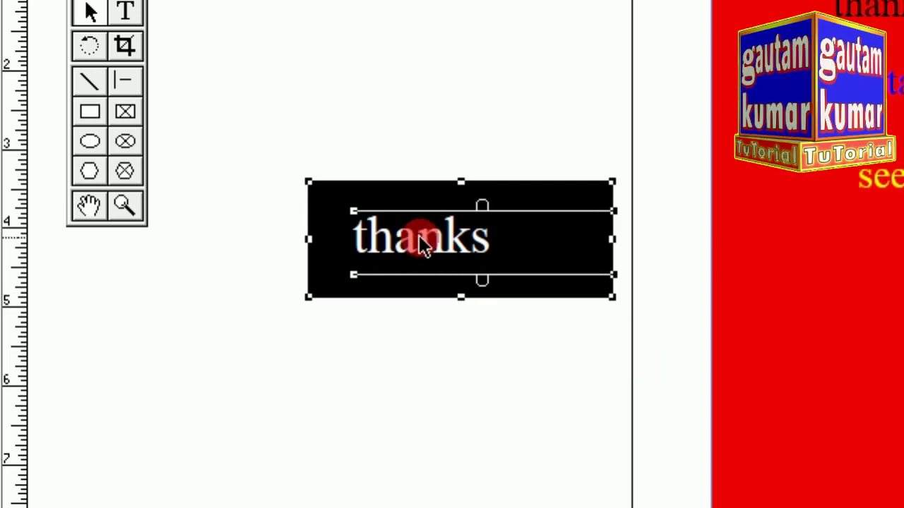
left_click(420, 309)
left_click(404, 238)
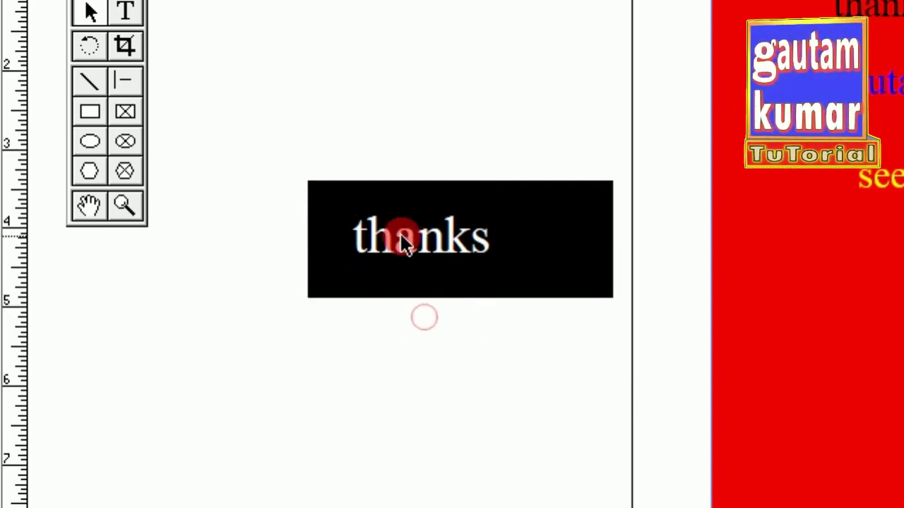
Send the black rectangle to the back, behind the white "thanks" text.
left_click(346, 192)
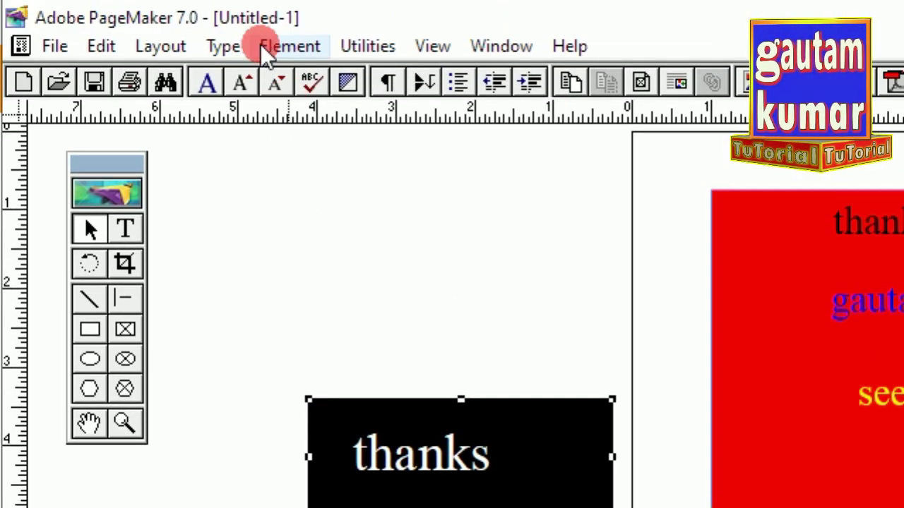
left_click(268, 48)
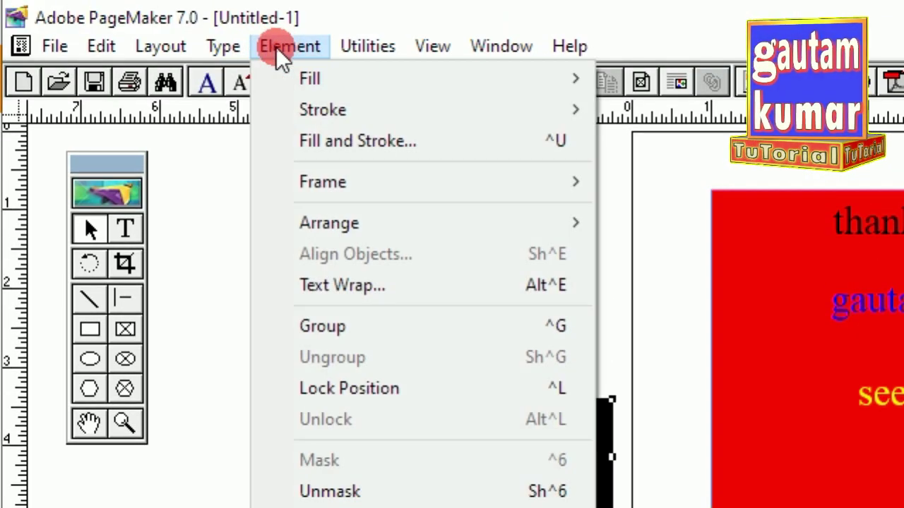
mouse_move(323, 236)
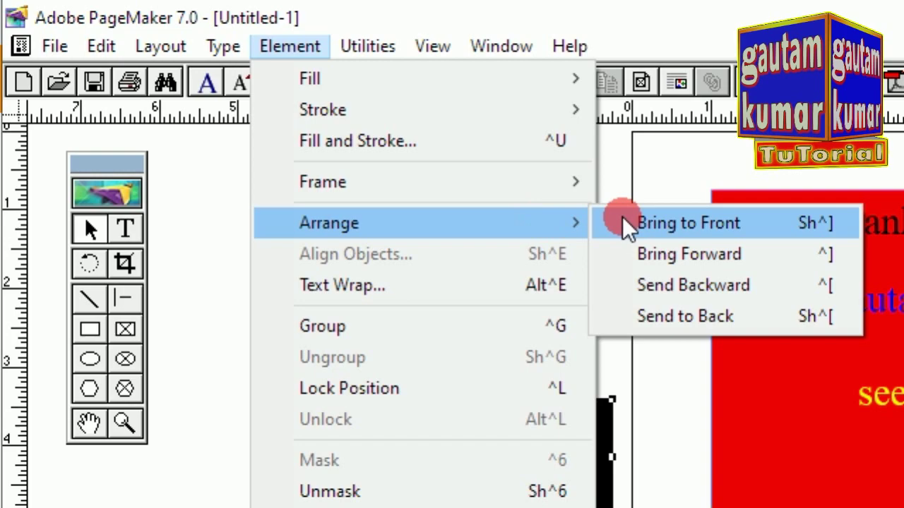
left_click(644, 317)
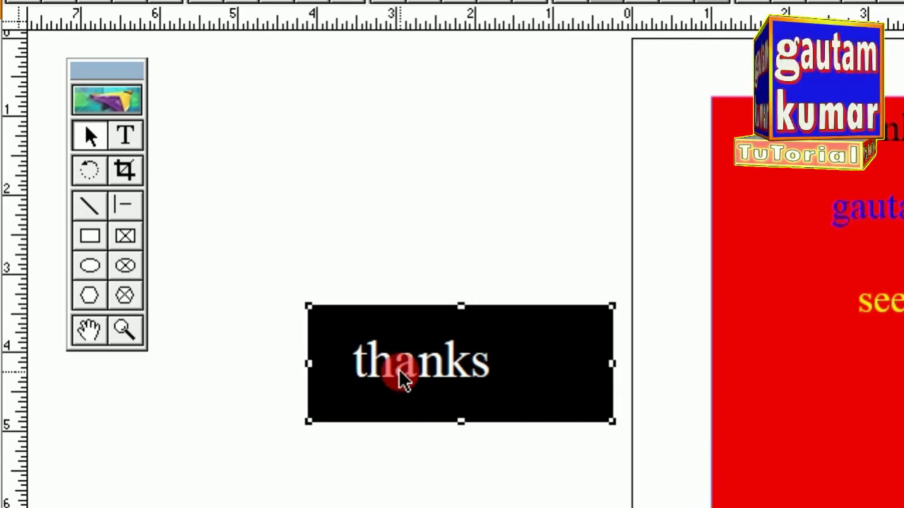
left_click(407, 252)
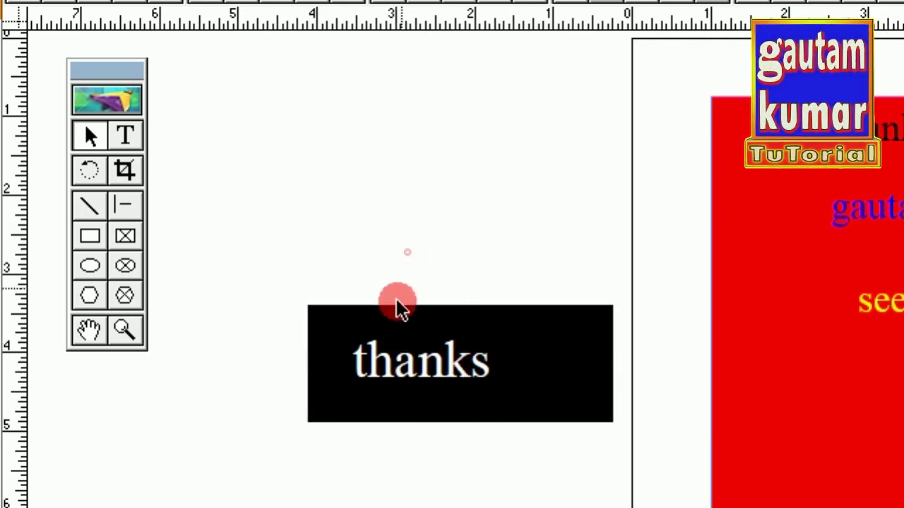
Send the white "thanks" text to the back, behind the black rectangle.
left_click(393, 325)
left_click(399, 371)
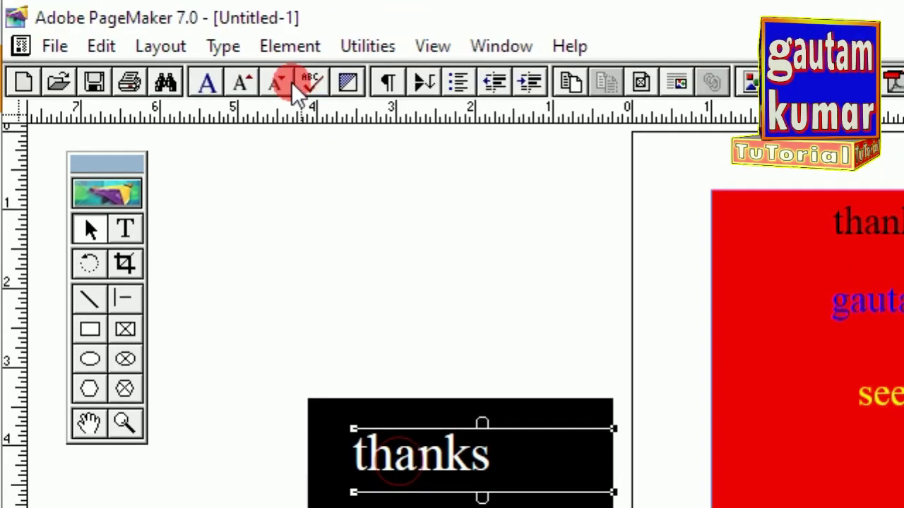
left_click(289, 45)
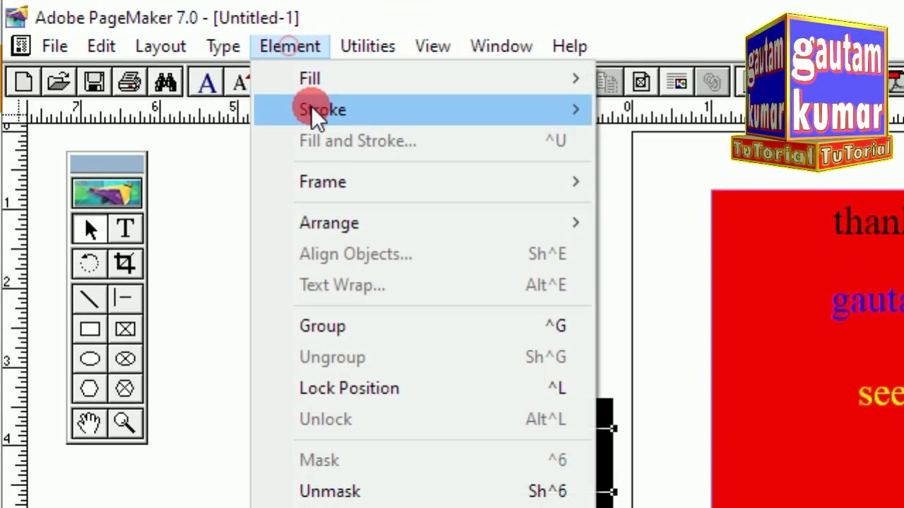
mouse_move(331, 227)
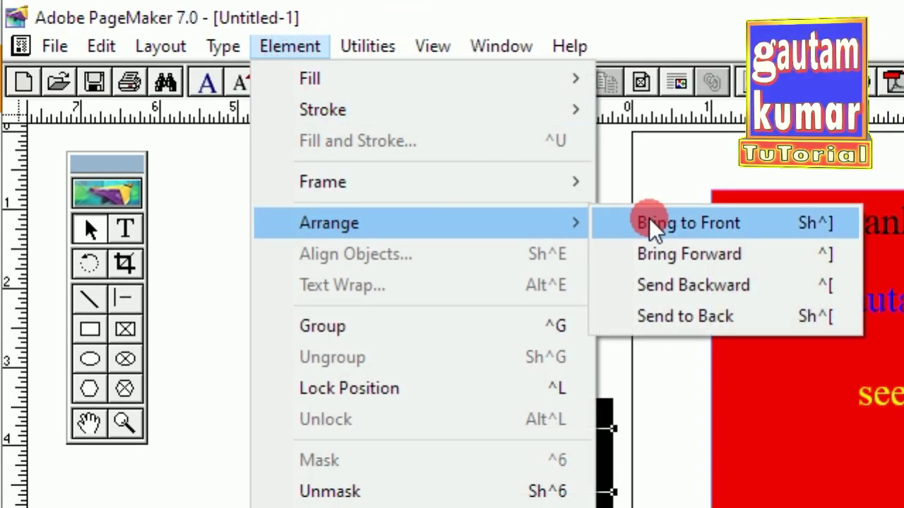
left_click(648, 318)
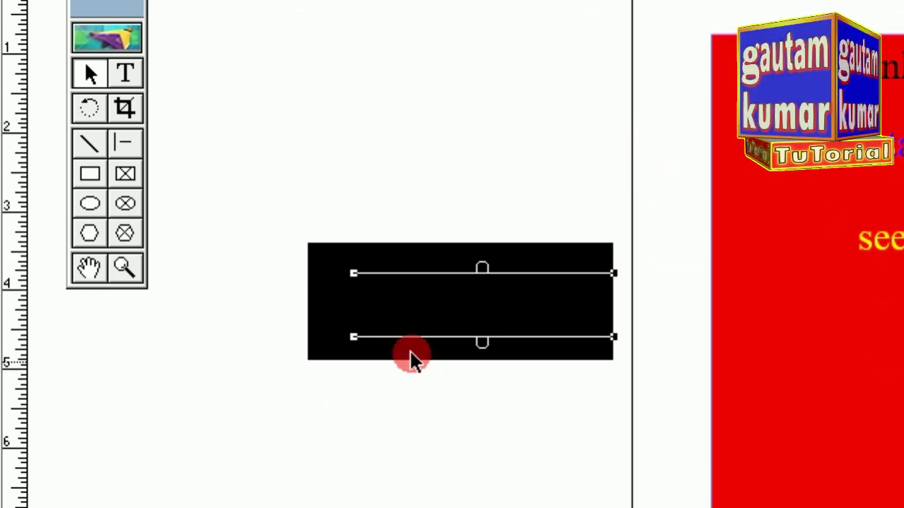
Reposition the hidden "thanks" text block so that it sits centered behind the black rectangle.
left_click_drag(452, 321, 436, 267)
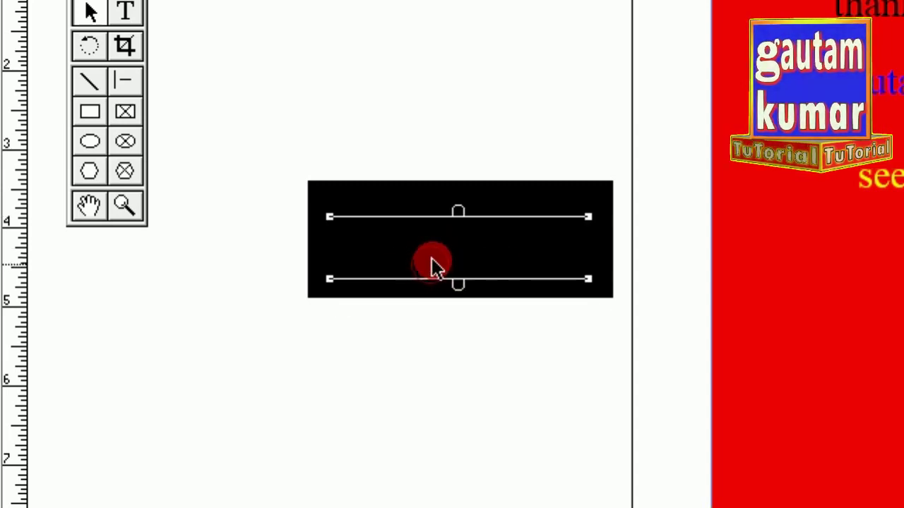
left_click_drag(430, 263, 434, 259)
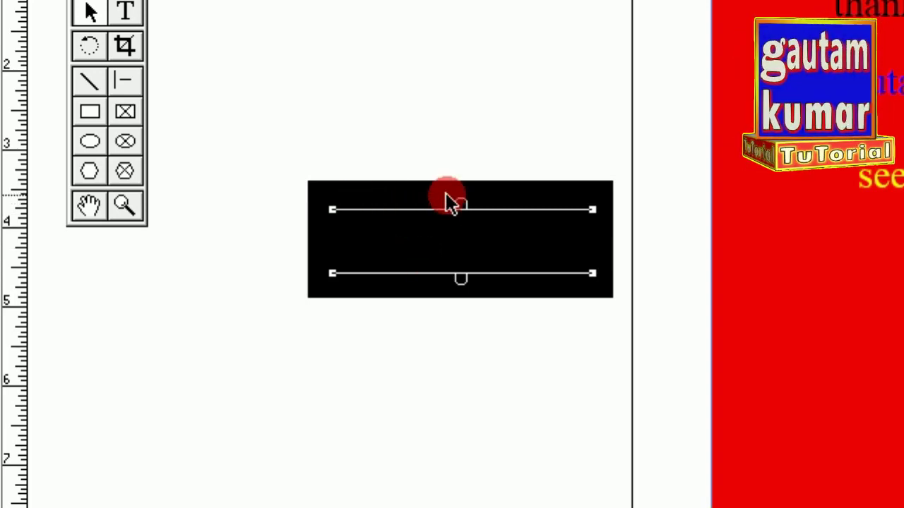
left_click(331, 188)
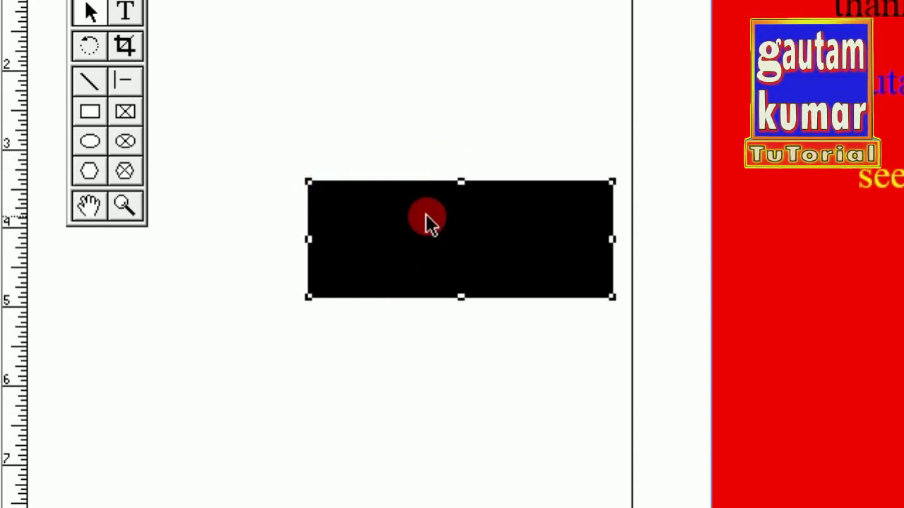
Try to select the "thanks" text hidden behind the black rectangle.
left_click(427, 243)
left_click(423, 347)
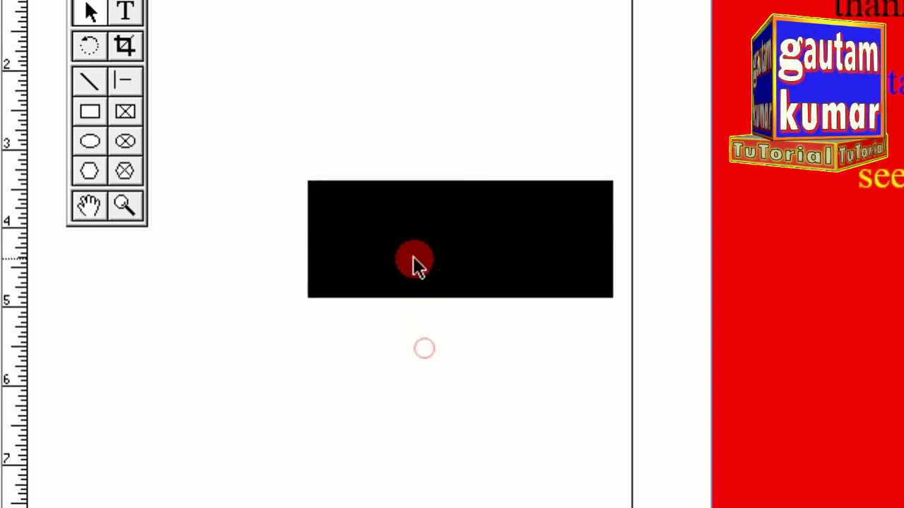
left_click(414, 264)
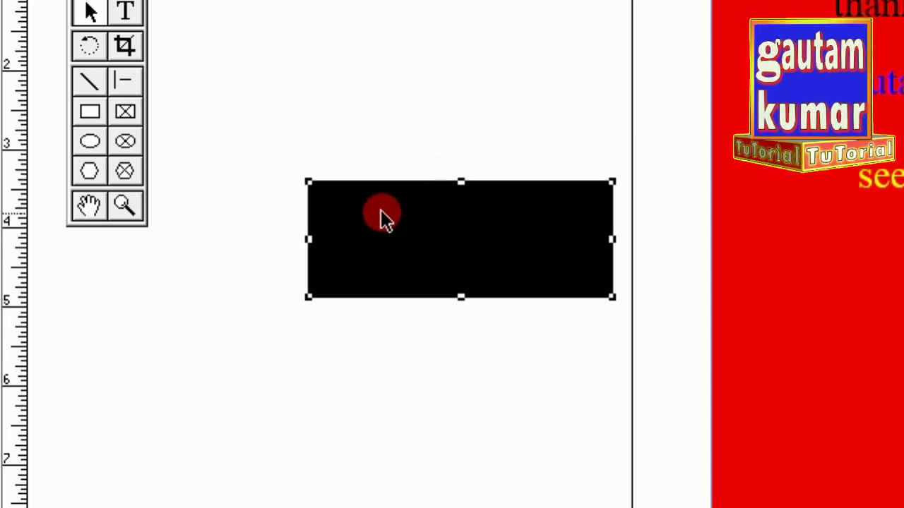
left_click(400, 344)
left_click(411, 249)
left_click(433, 347)
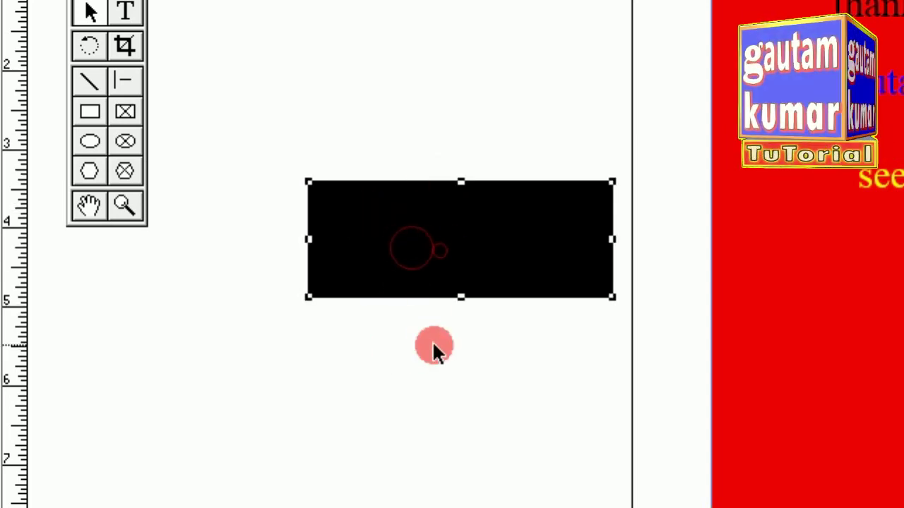
left_click(438, 249)
Send the black rectangle to the back so the "thanks" text lies in front of it.
left_click(478, 243)
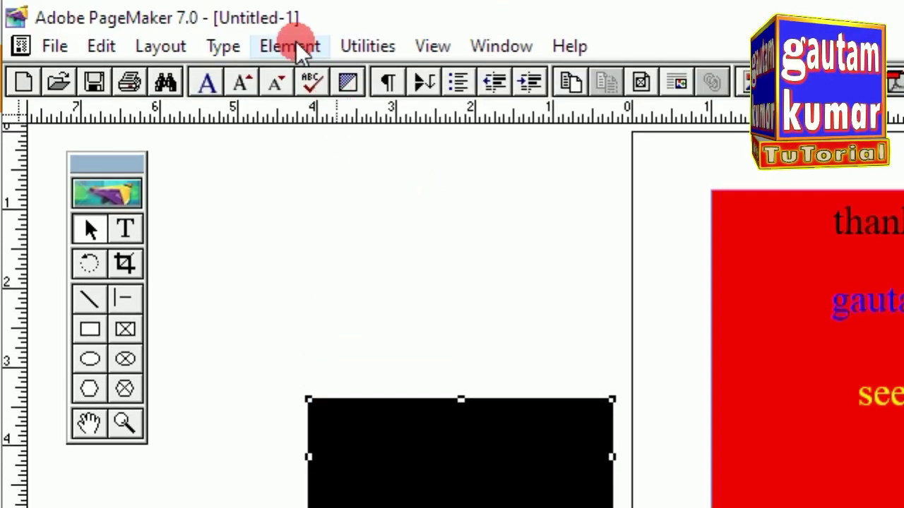
left_click(293, 46)
mouse_move(333, 226)
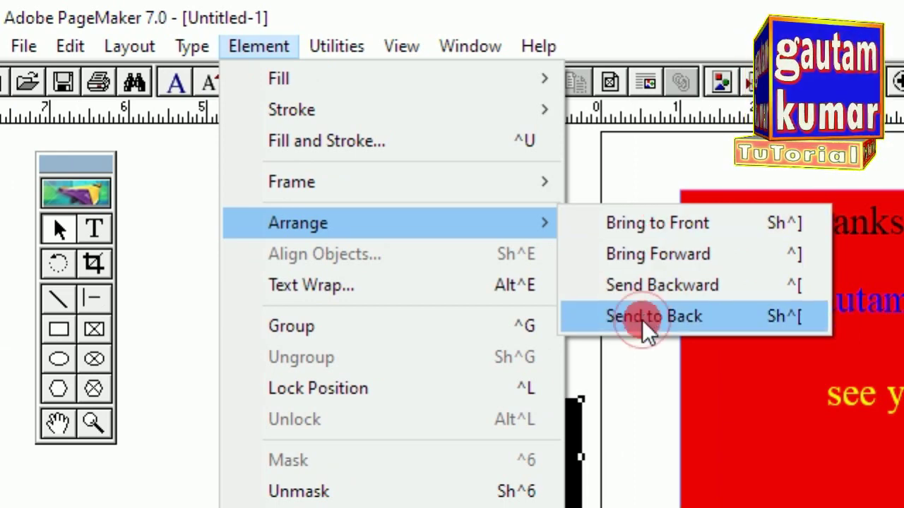
left_click(648, 317)
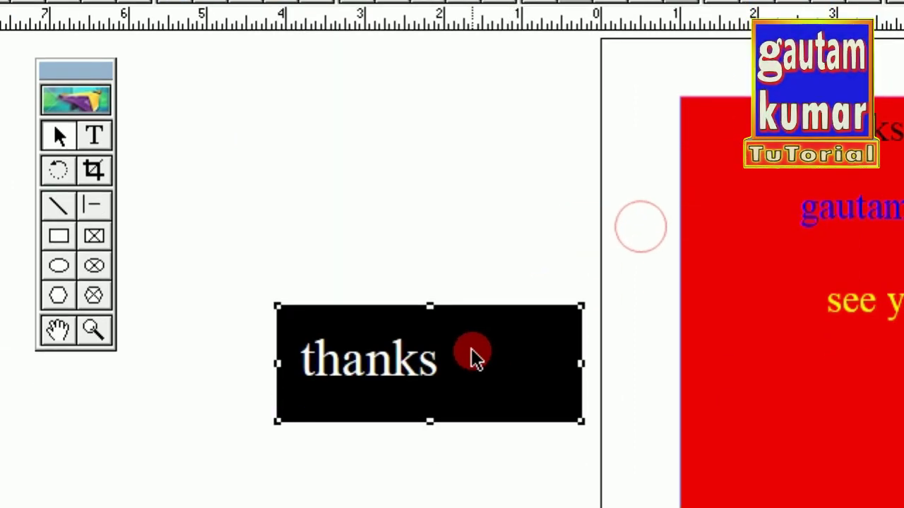
Shift the "thanks" text slightly to the right within the black rectangle and color it Magenta.
left_click(392, 374)
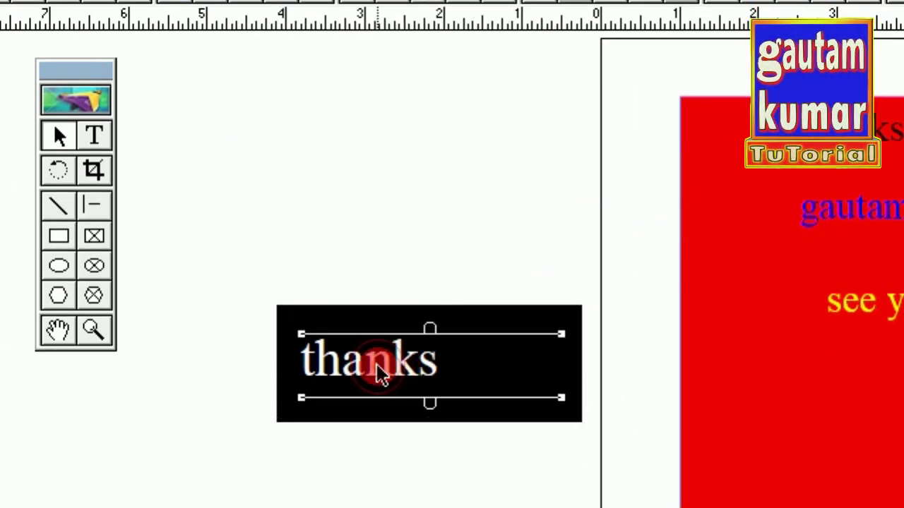
left_click_drag(376, 371, 401, 374)
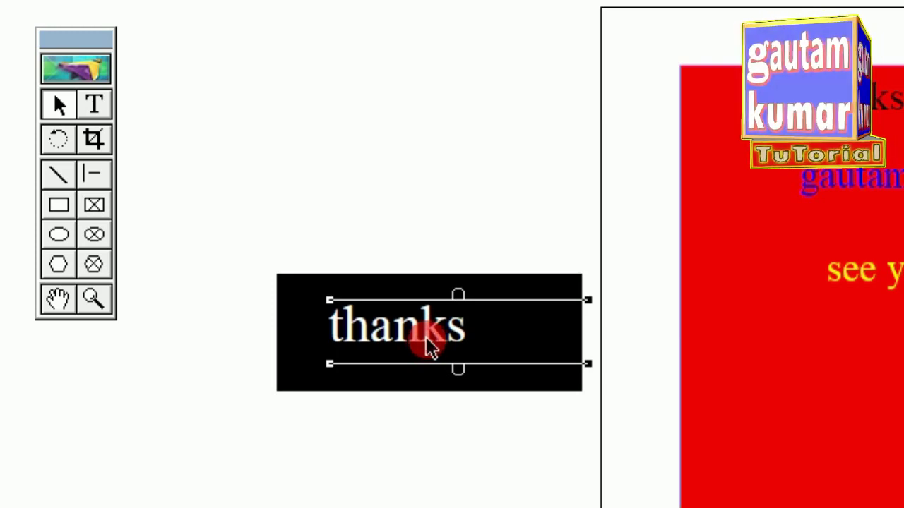
left_click(93, 105)
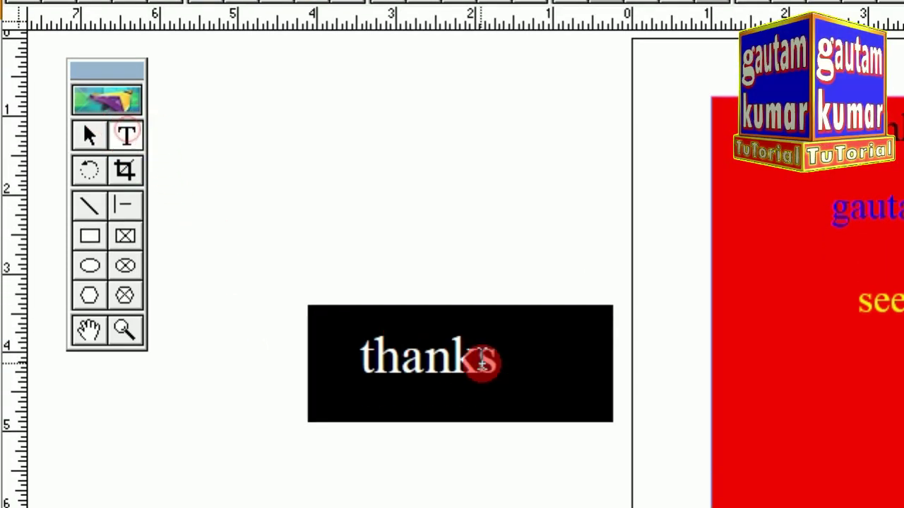
left_click_drag(482, 360, 349, 358)
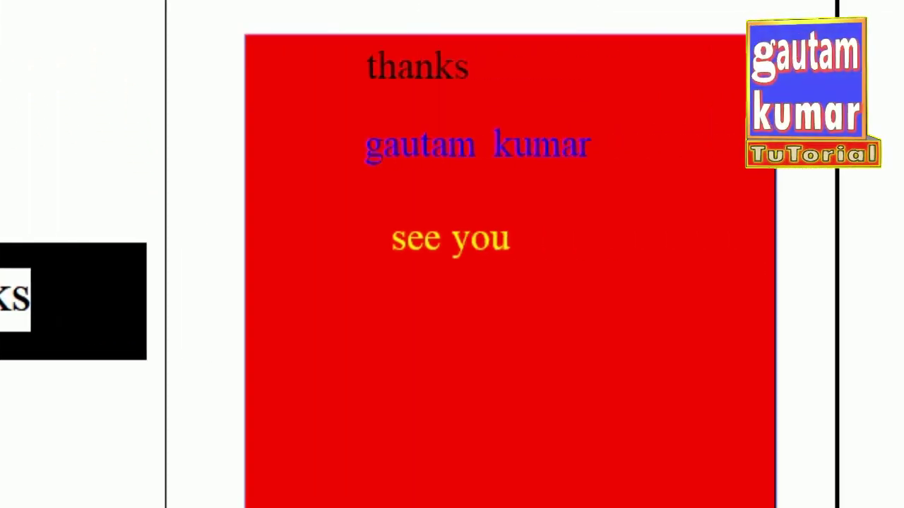
left_click(801, 257)
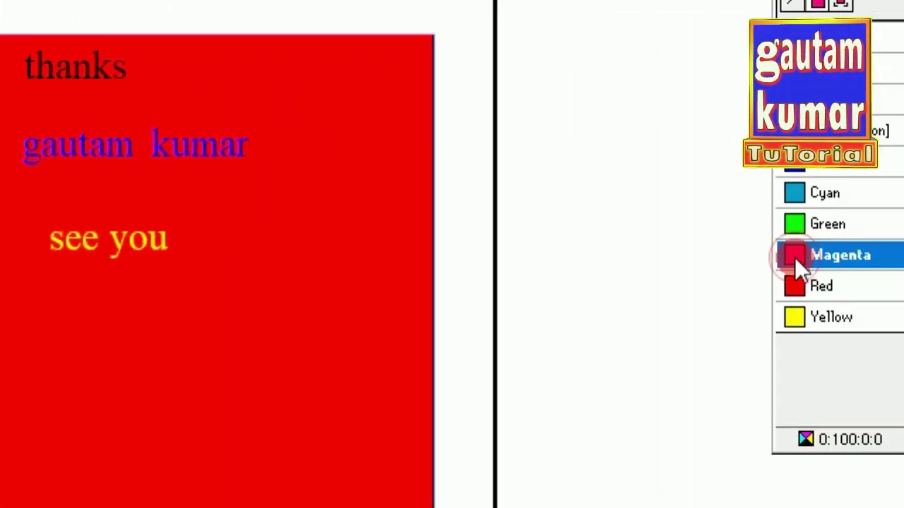
Move the Magenta "thanks" text off the black rectangle to the empty pasteboard area below it.
left_click(140, 338)
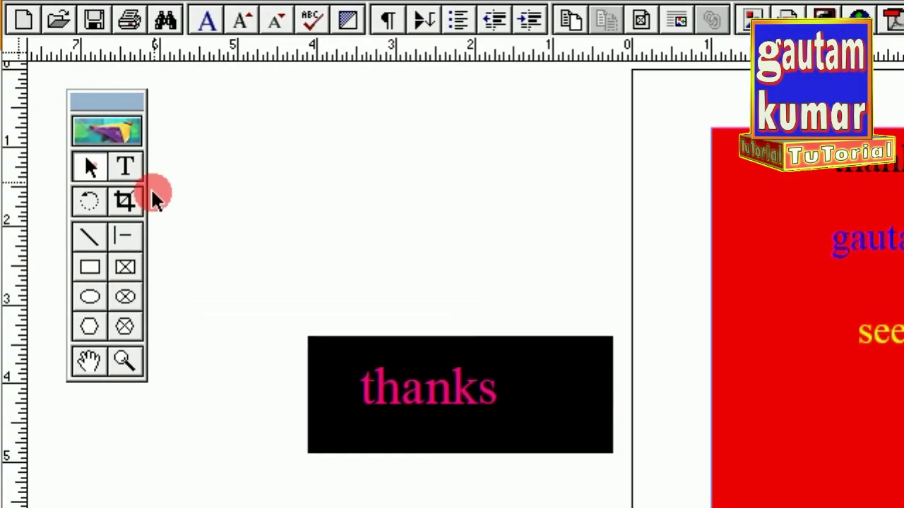
left_click_drag(378, 404, 373, 507)
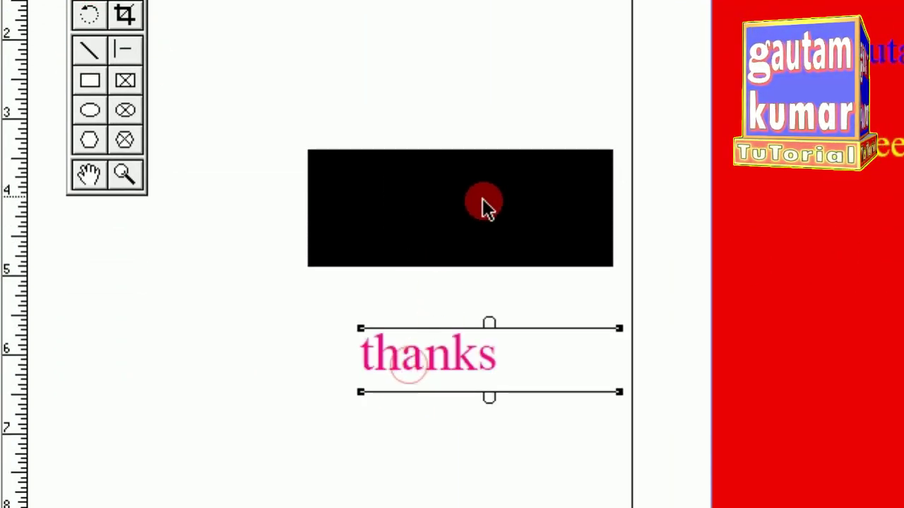
Draw a text box about 3.1 in wide and 0.9 in high inside the black rectangle and enter a first name.
left_click(127, 138)
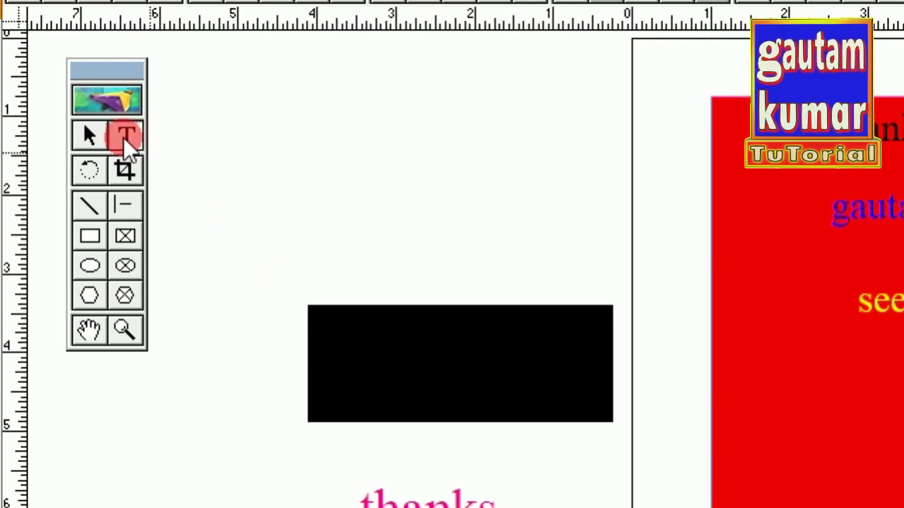
left_click_drag(351, 333, 598, 404)
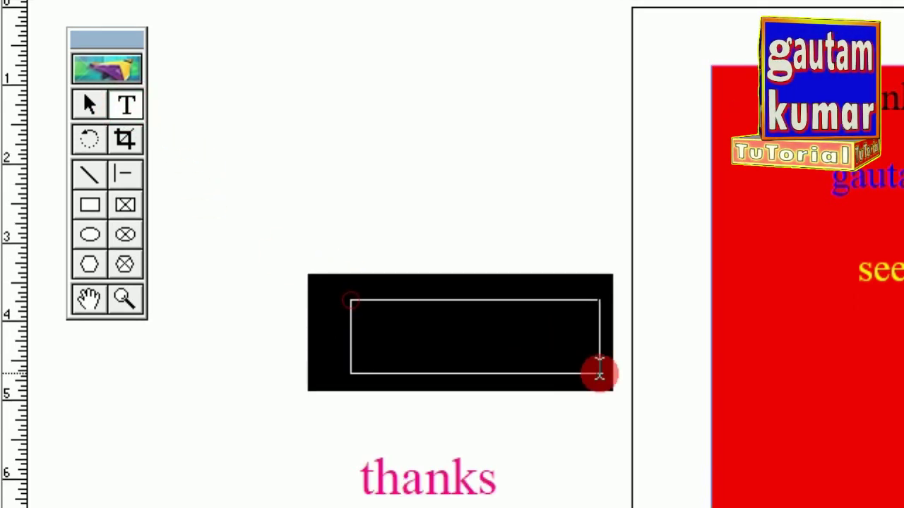
left_click_drag(599, 372, 598, 372)
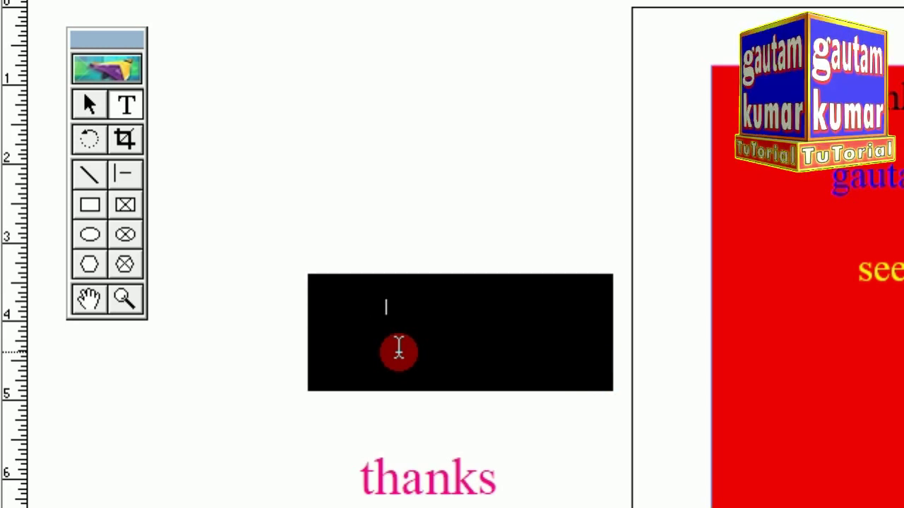
Increase the font size of the newly entered text on the black rectangle.
left_click_drag(410, 317, 319, 295)
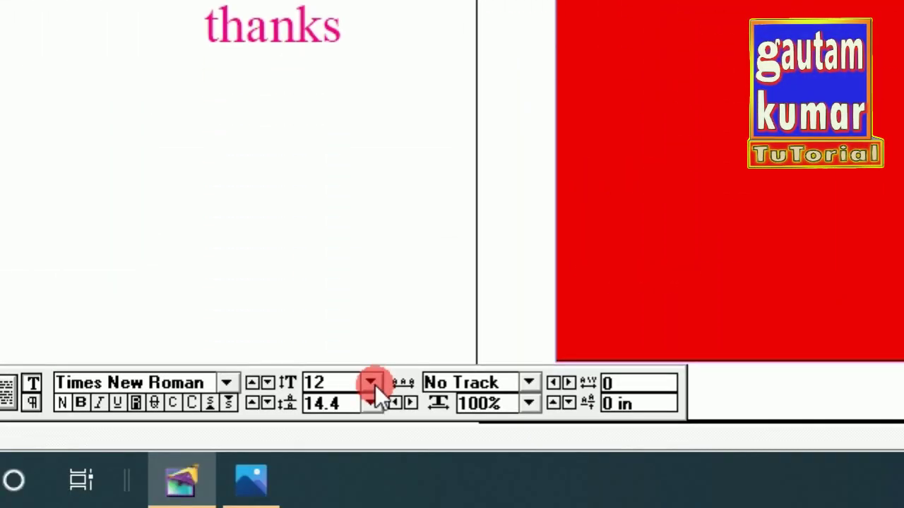
left_click(372, 383)
left_click(321, 359)
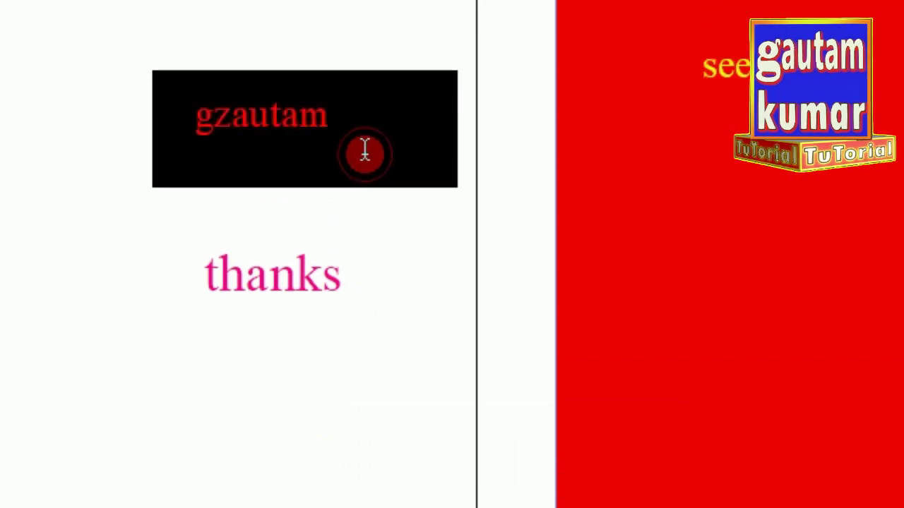